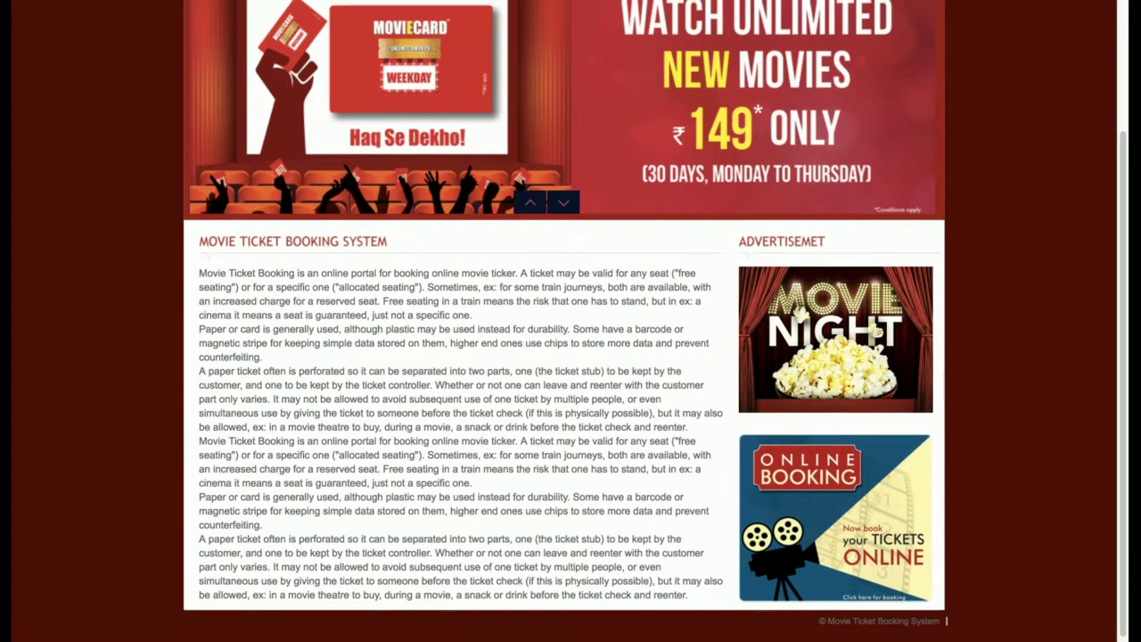
- Scroll the home page to show the ₹149 MovieCard banner and the site introduction
{"action": "scroll", "coordinate": [564, 356], "scroll_direction": "up", "scroll_amount": 2}
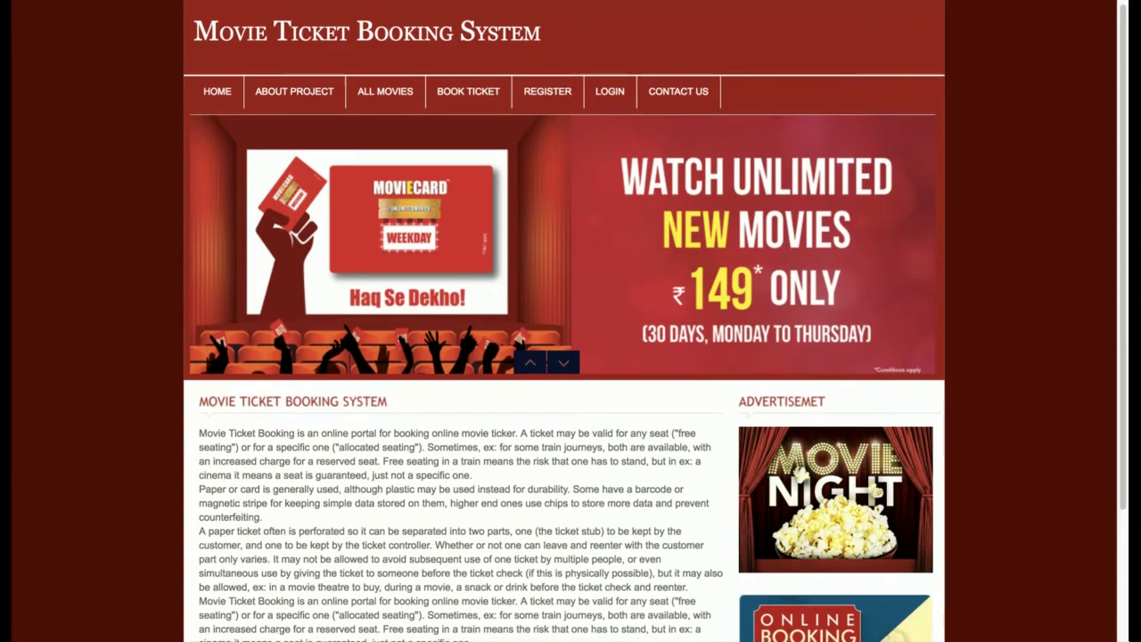
- Scroll down and select the home page introduction text
{"action": "scroll", "coordinate": [611, 393], "scroll_direction": "down", "scroll_amount": 2}
{"action": "left_click", "coordinate": [209, 270]}
{"action": "left_click_drag", "start_coordinate": [209, 269], "coordinate": [463, 493]}
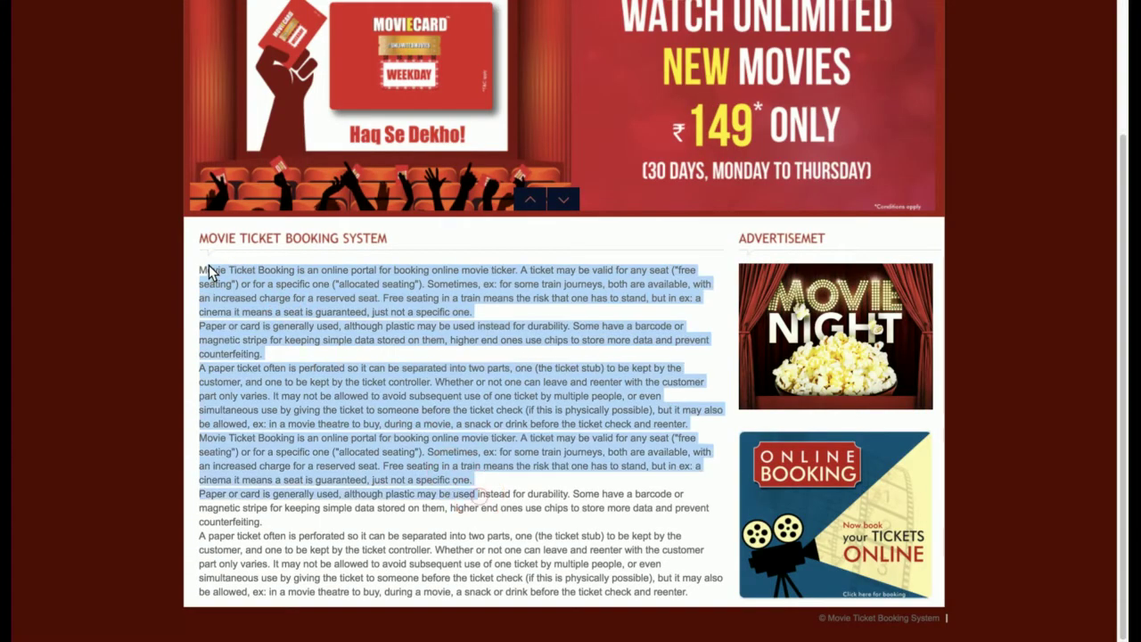
{"action": "scroll", "coordinate": [463, 493], "scroll_direction": "up", "scroll_amount": 2}
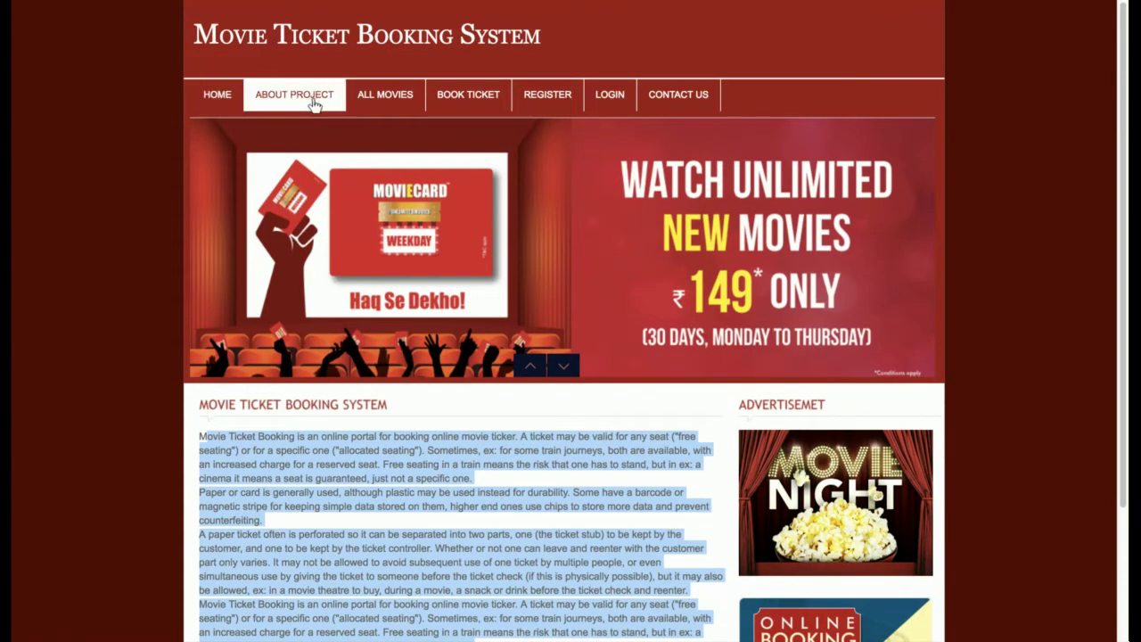
- Cycle the banner slides back to MovieCard and go to the About Project page
{"action": "left_click", "coordinate": [566, 364]}
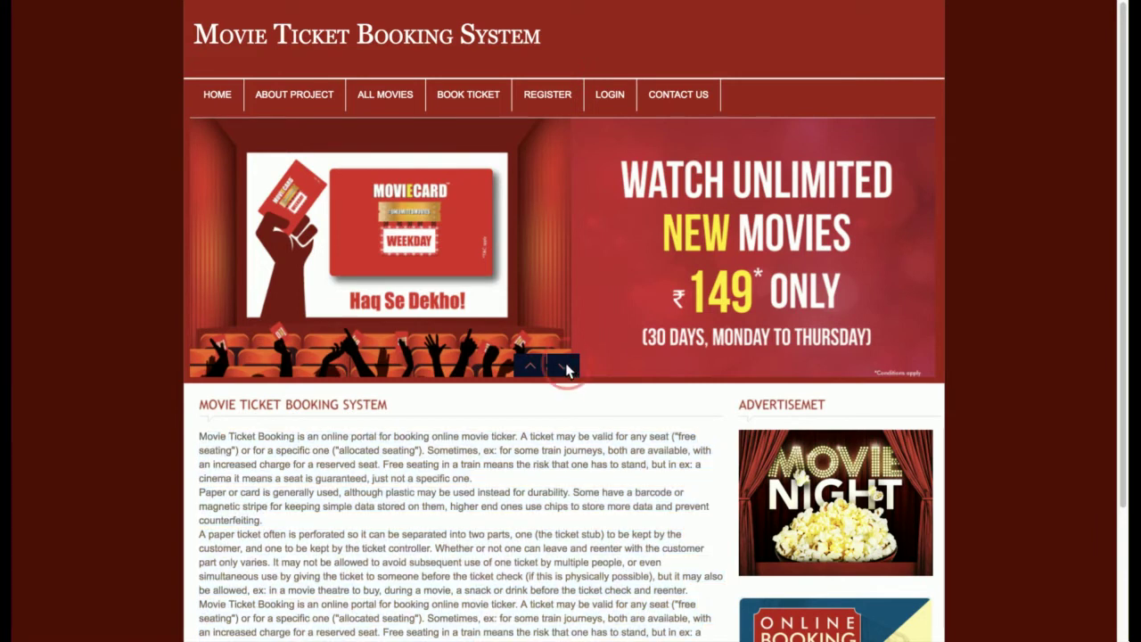
{"action": "left_click", "coordinate": [566, 365]}
{"action": "left_click", "coordinate": [566, 365]}
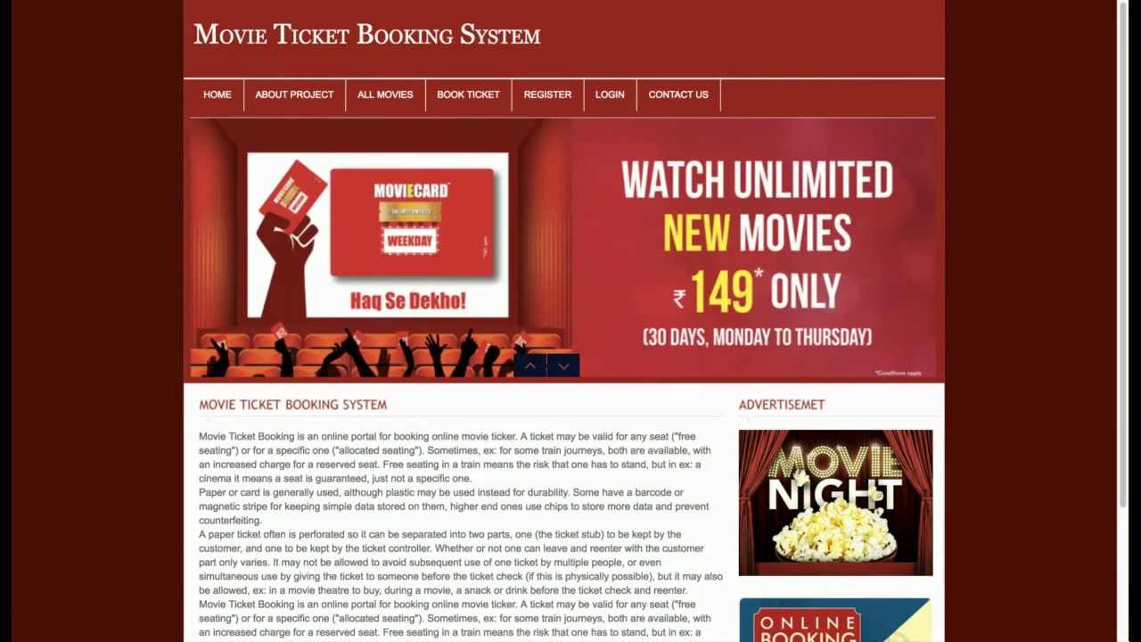
{"action": "left_click", "coordinate": [296, 94]}
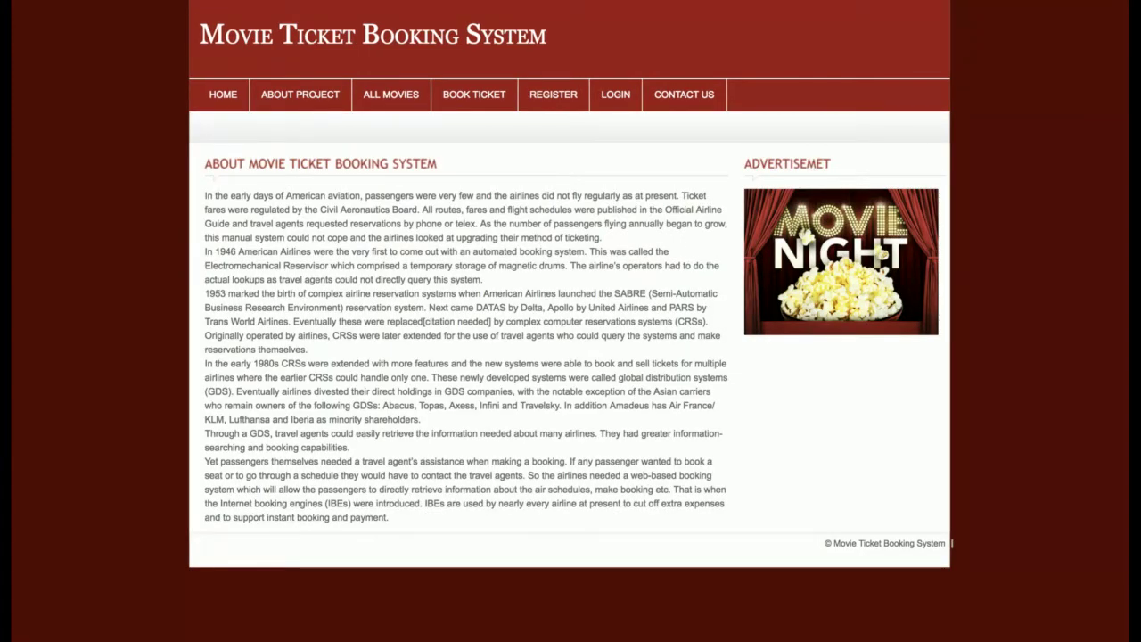
- From All Movies, view the details of Ghayal Once Again and select its top rows
{"action": "left_click", "coordinate": [390, 98]}
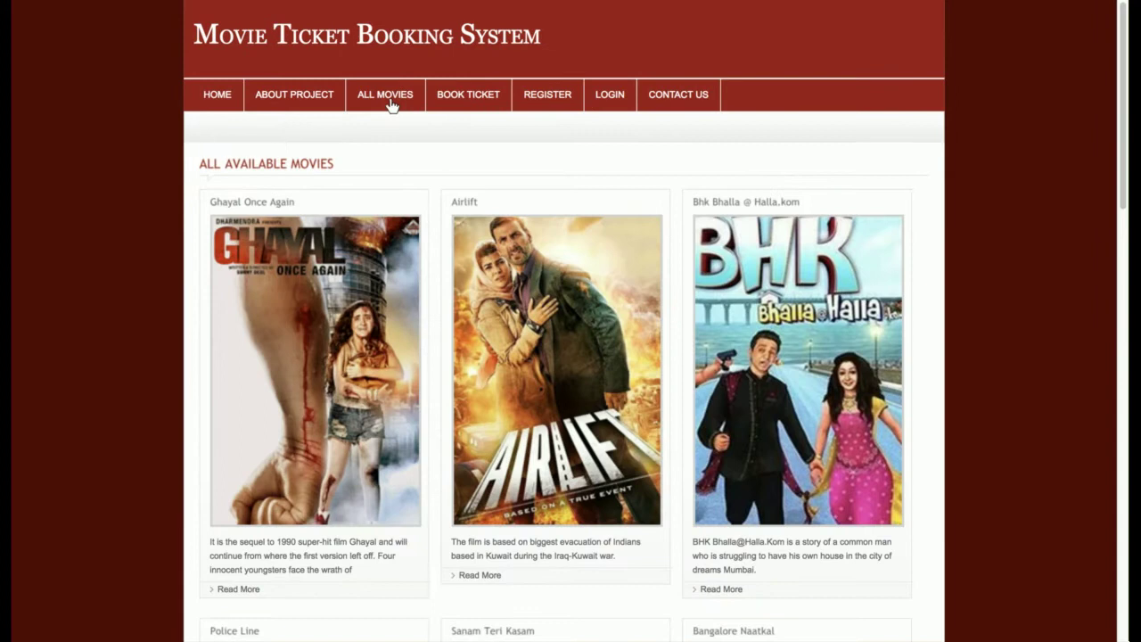
{"action": "scroll", "coordinate": [390, 105], "scroll_direction": "down", "scroll_amount": 15}
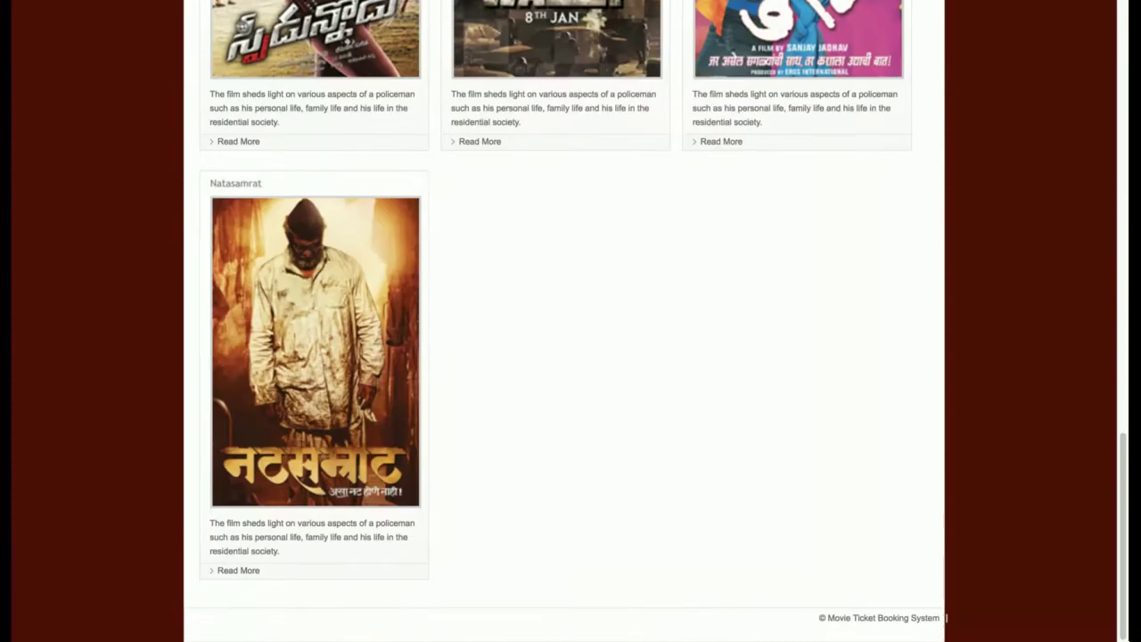
{"action": "scroll", "coordinate": [588, 219], "scroll_direction": "up", "scroll_amount": 15}
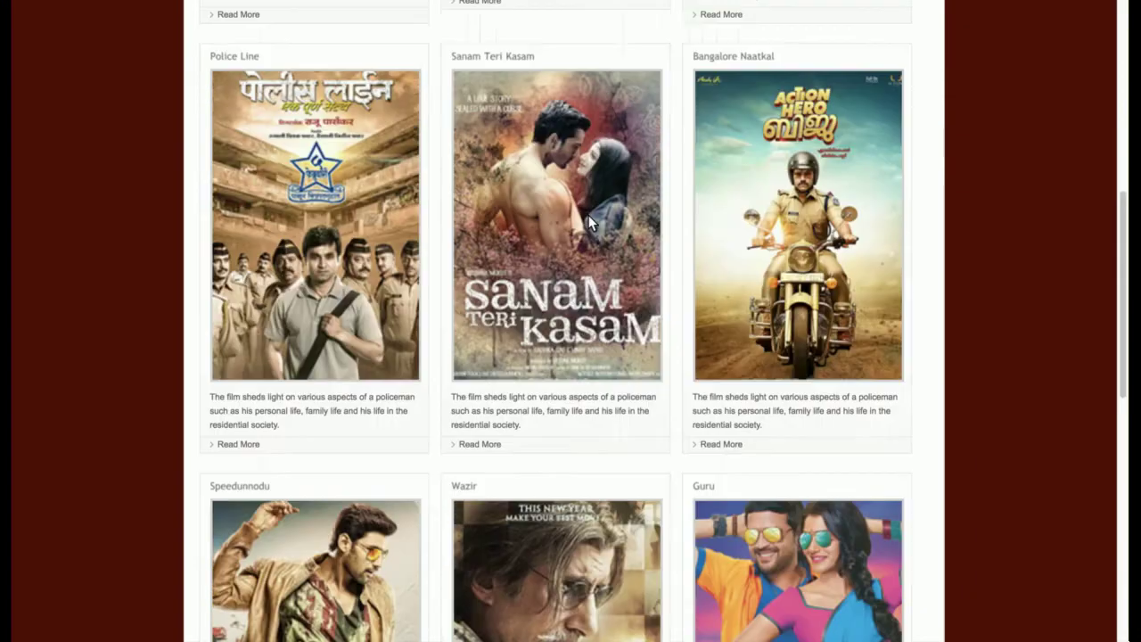
{"action": "left_click", "coordinate": [303, 337]}
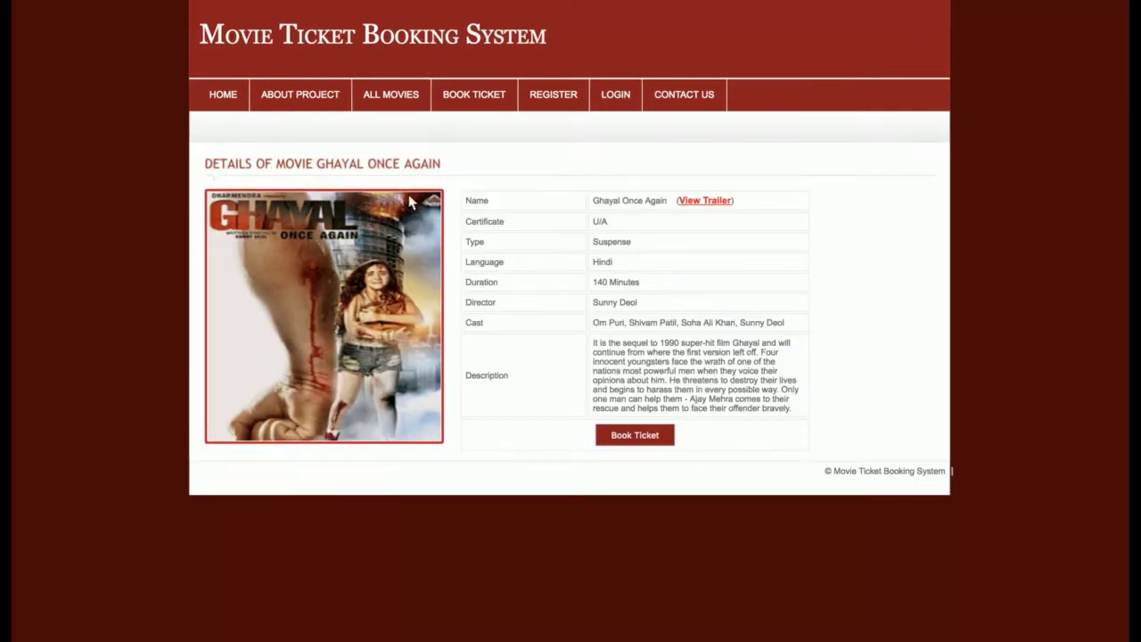
{"action": "left_click_drag", "start_coordinate": [343, 184], "coordinate": [574, 273]}
{"action": "left_click", "coordinate": [565, 268]}
- Return to All Movies, view Airlift's details and select its Duration row
{"action": "left_click", "coordinate": [391, 103]}
{"action": "scroll", "coordinate": [599, 409], "scroll_direction": "down", "scroll_amount": 6}
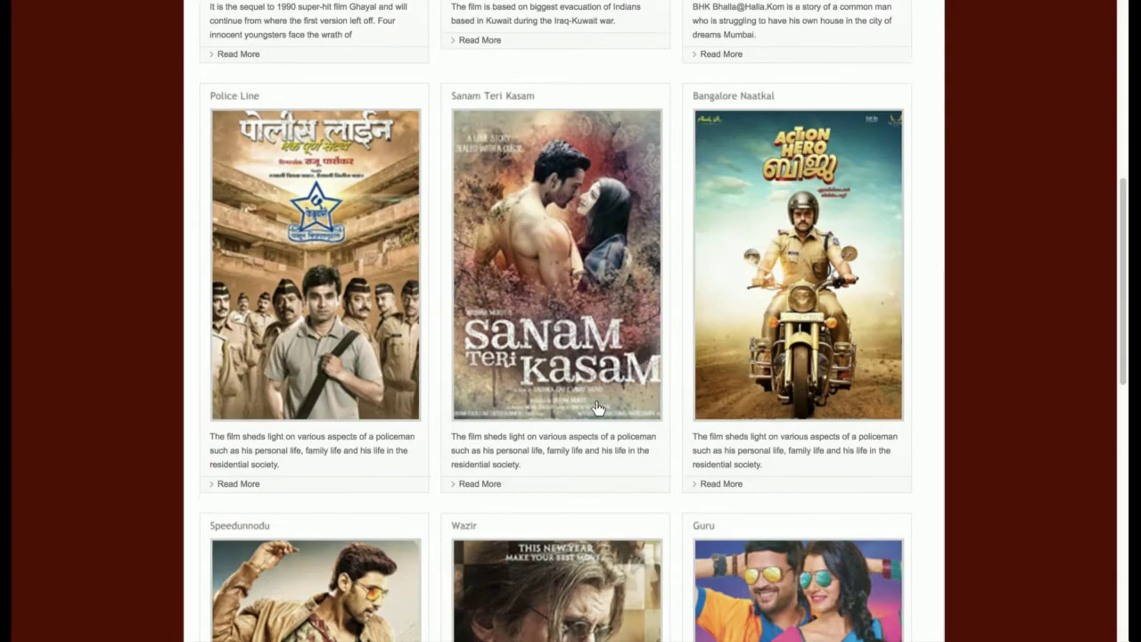
{"action": "scroll", "coordinate": [598, 409], "scroll_direction": "up", "scroll_amount": 6}
{"action": "left_click", "coordinate": [555, 340]}
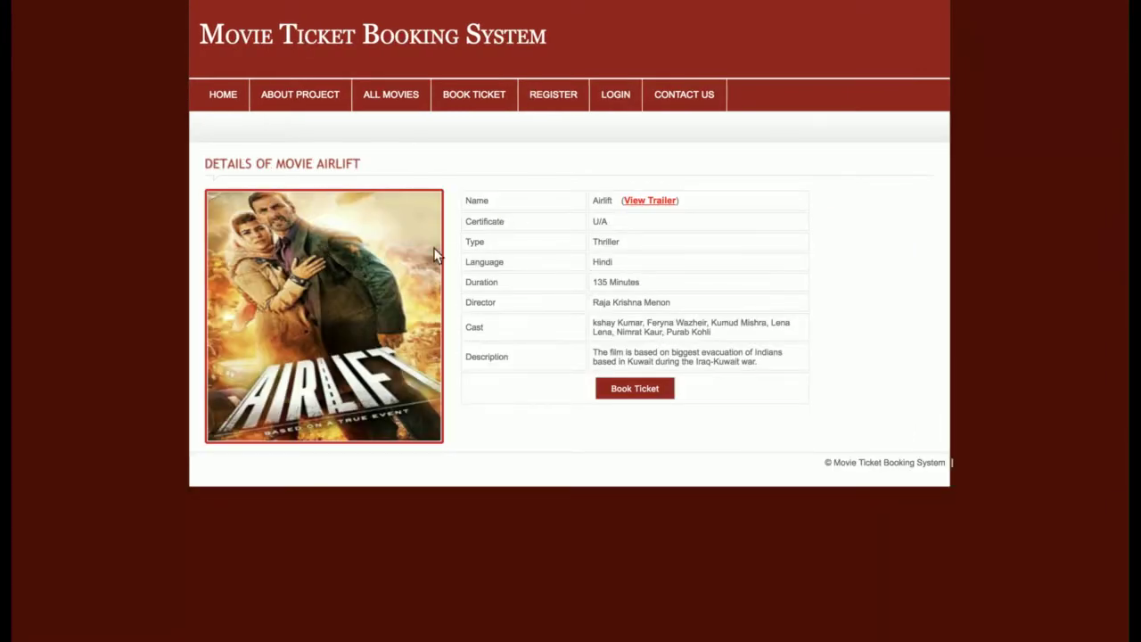
{"action": "triple_click", "coordinate": [588, 285]}
- Play and pause the Airlift trailer, then return to the Book Ticket movie grid
{"action": "left_click", "coordinate": [618, 301]}
{"action": "left_click", "coordinate": [656, 202]}
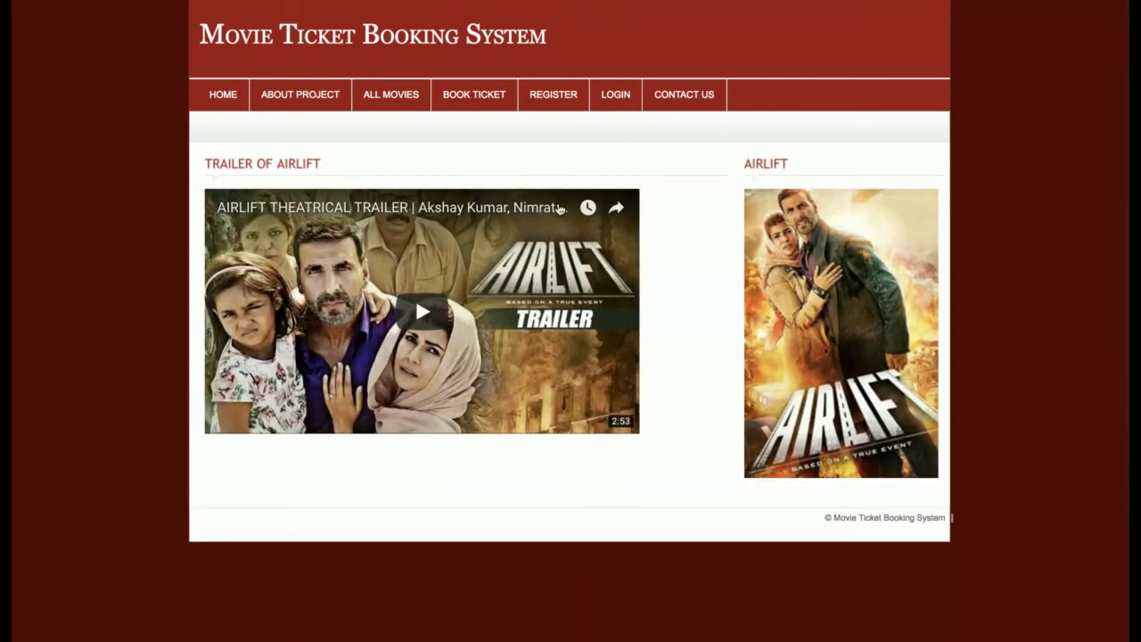
{"action": "left_click", "coordinate": [422, 312]}
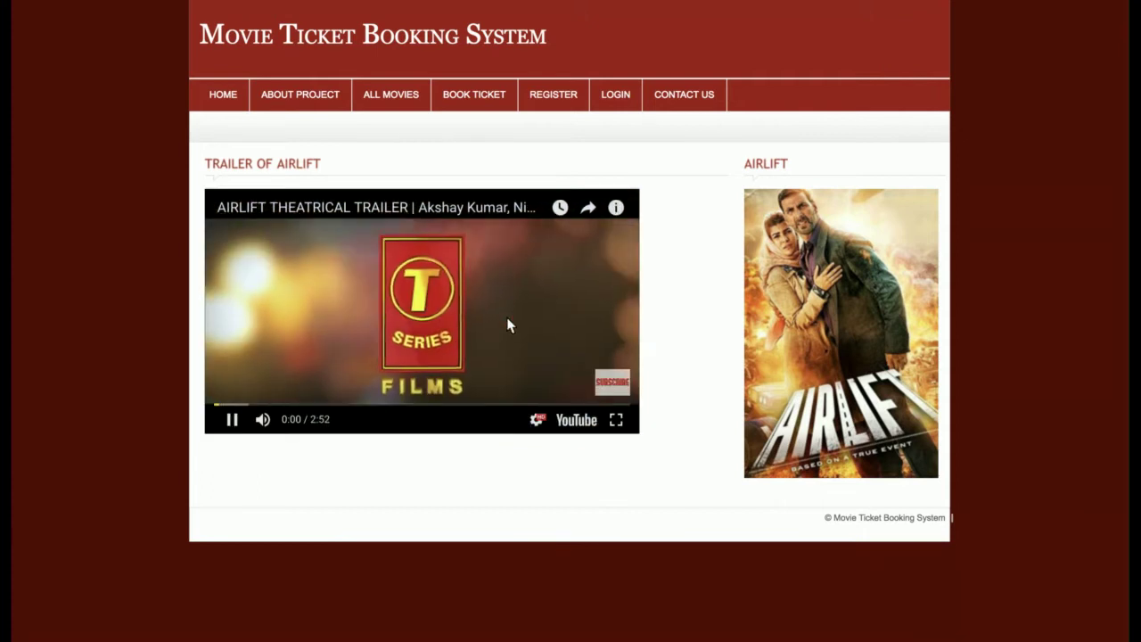
{"action": "left_click", "coordinate": [460, 294]}
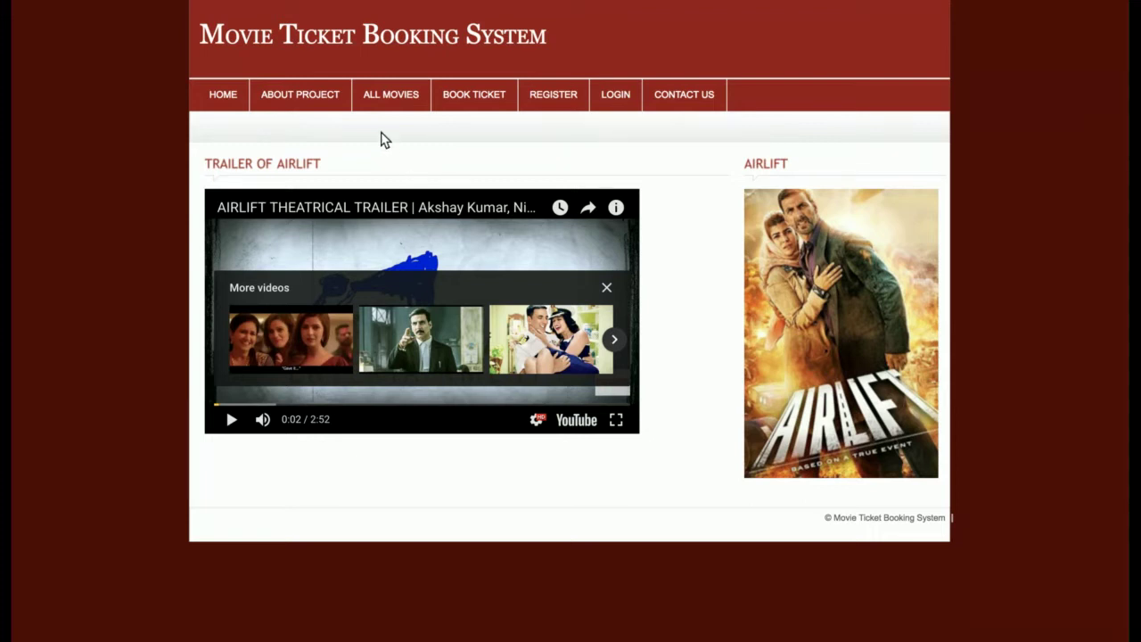
{"action": "left_click", "coordinate": [402, 96]}
{"action": "left_click", "coordinate": [470, 95]}
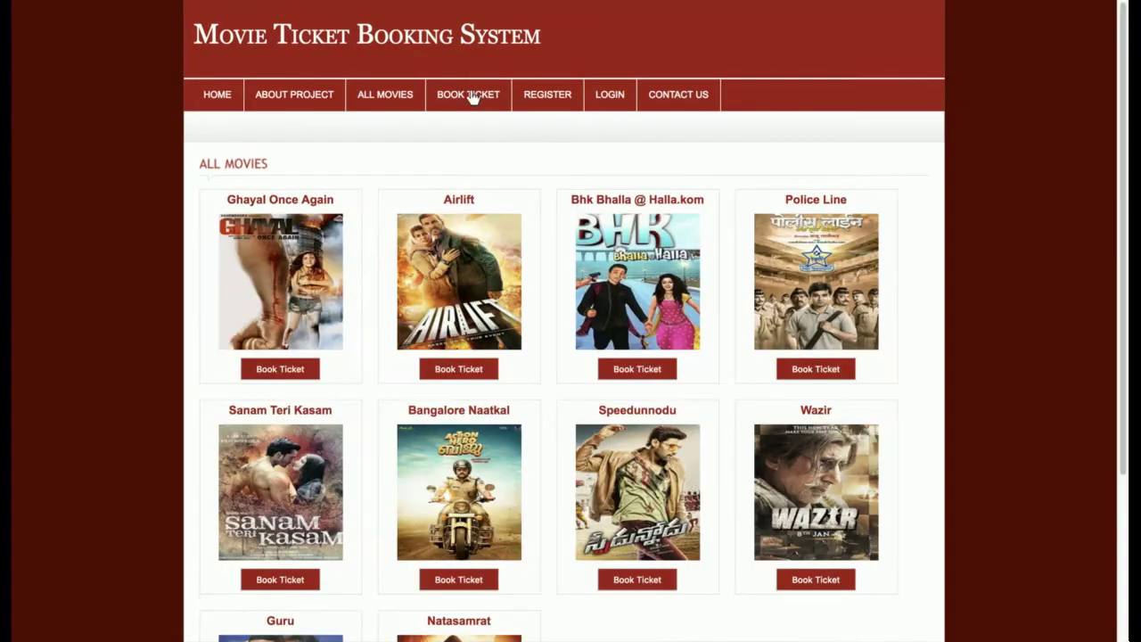
- Start booking a ticket for Ghayal Once Again from its details page
{"action": "scroll", "coordinate": [675, 396], "scroll_direction": "down", "scroll_amount": 3}
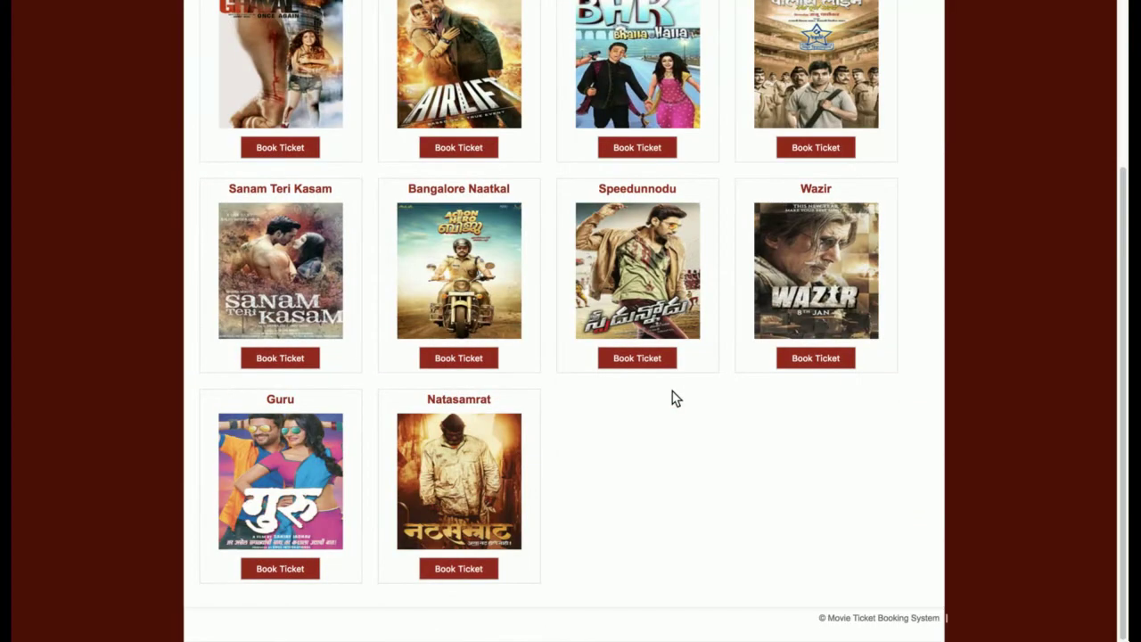
{"action": "scroll", "coordinate": [673, 396], "scroll_direction": "up", "scroll_amount": 3}
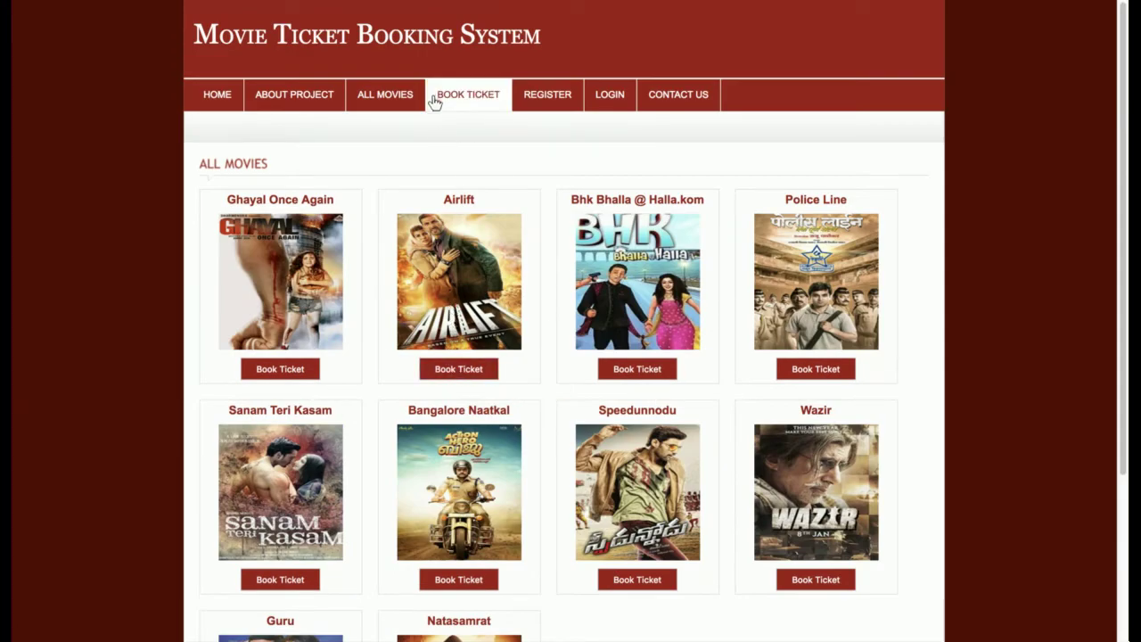
{"action": "left_click", "coordinate": [386, 103]}
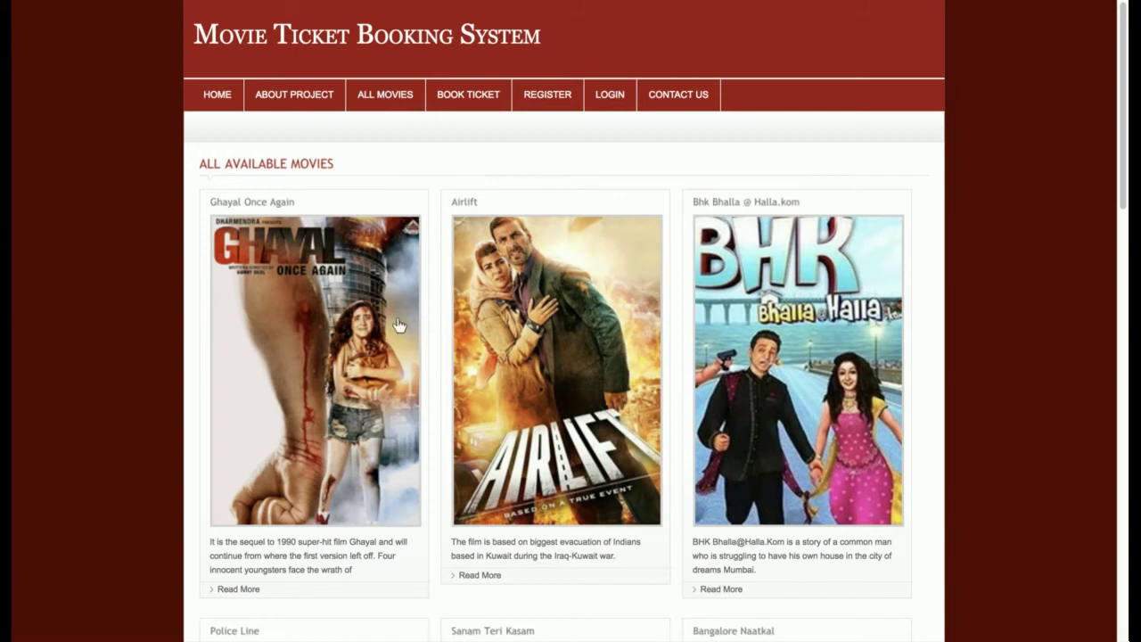
{"action": "left_click", "coordinate": [352, 332]}
{"action": "left_click", "coordinate": [624, 437]}
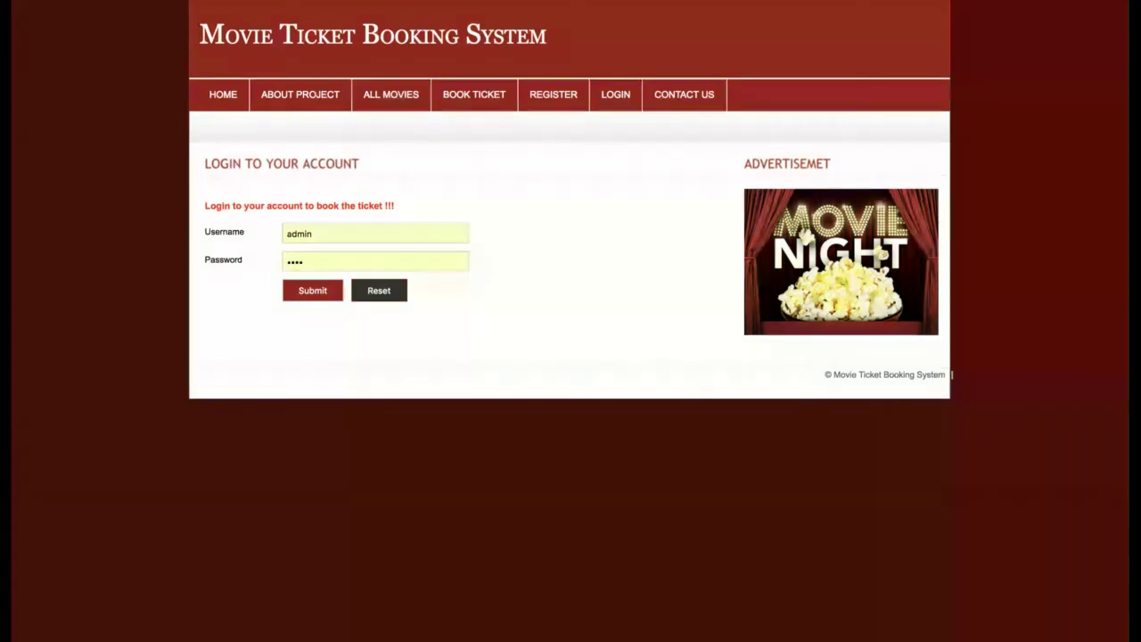
- Browse the Register, Login, Contact Us and Book Ticket pages, ending on the login form
{"action": "left_click", "coordinate": [553, 96]}
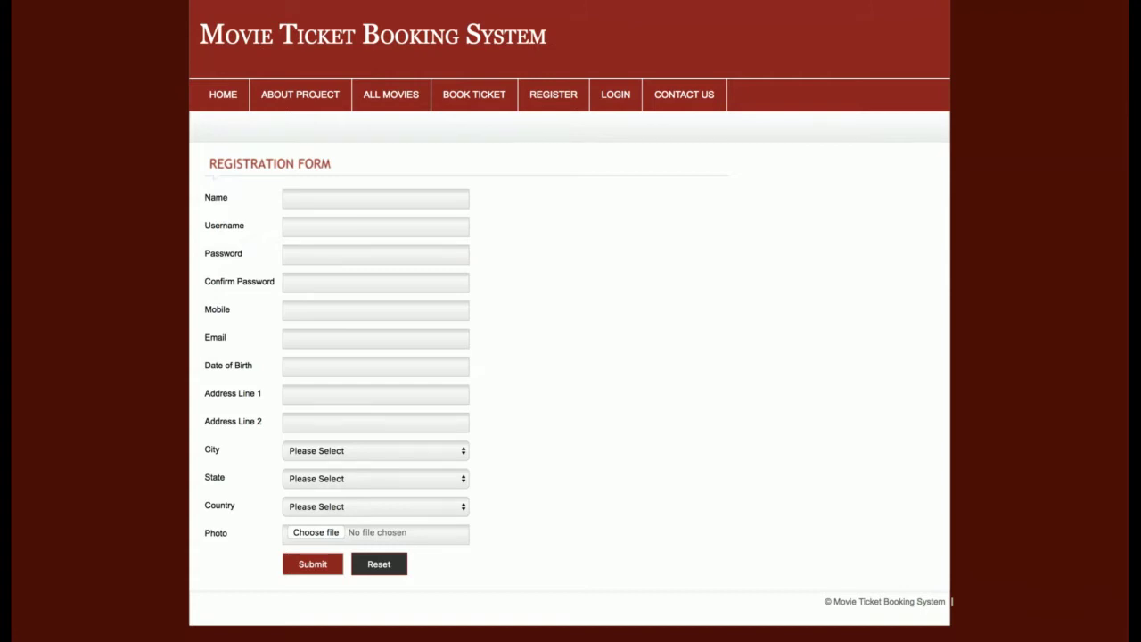
{"action": "left_click", "coordinate": [620, 98]}
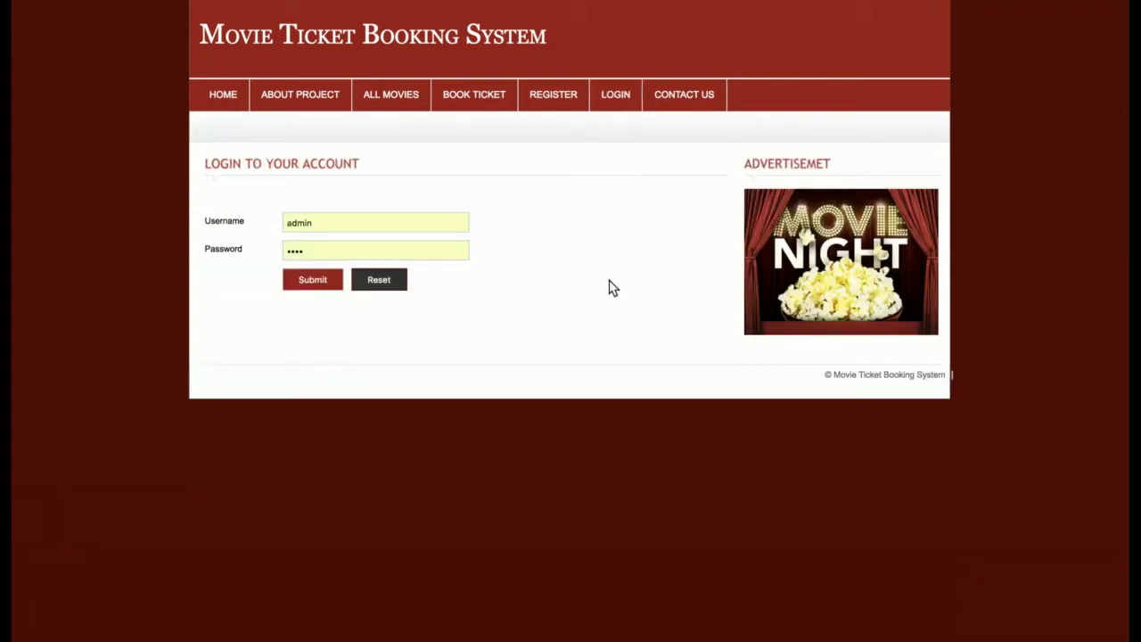
{"action": "left_click", "coordinate": [702, 100]}
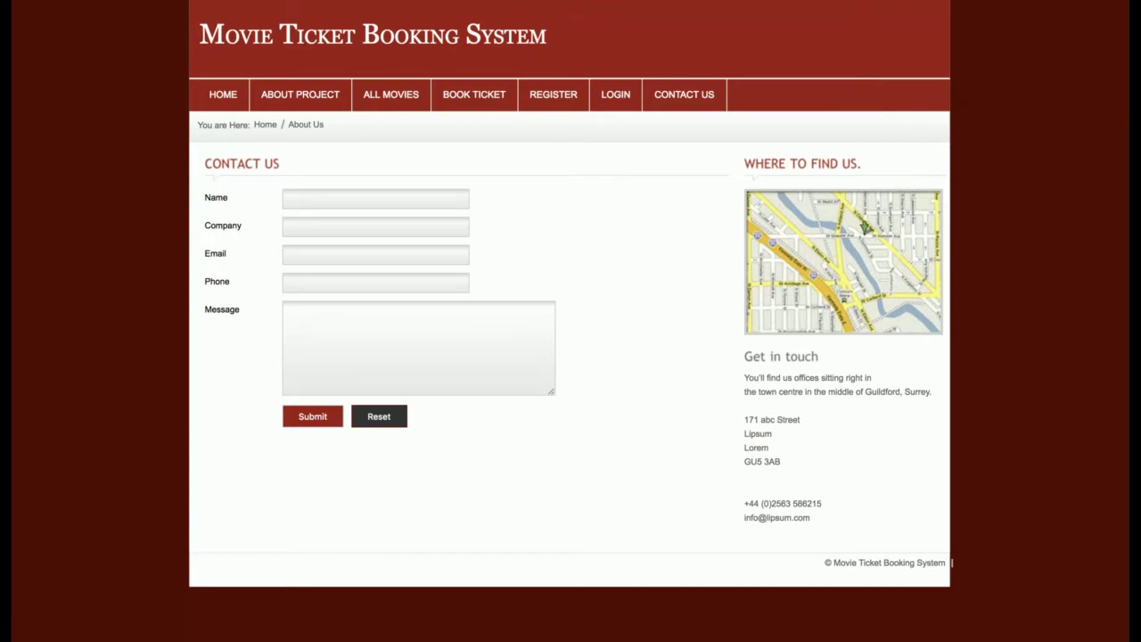
{"action": "left_click", "coordinate": [477, 103]}
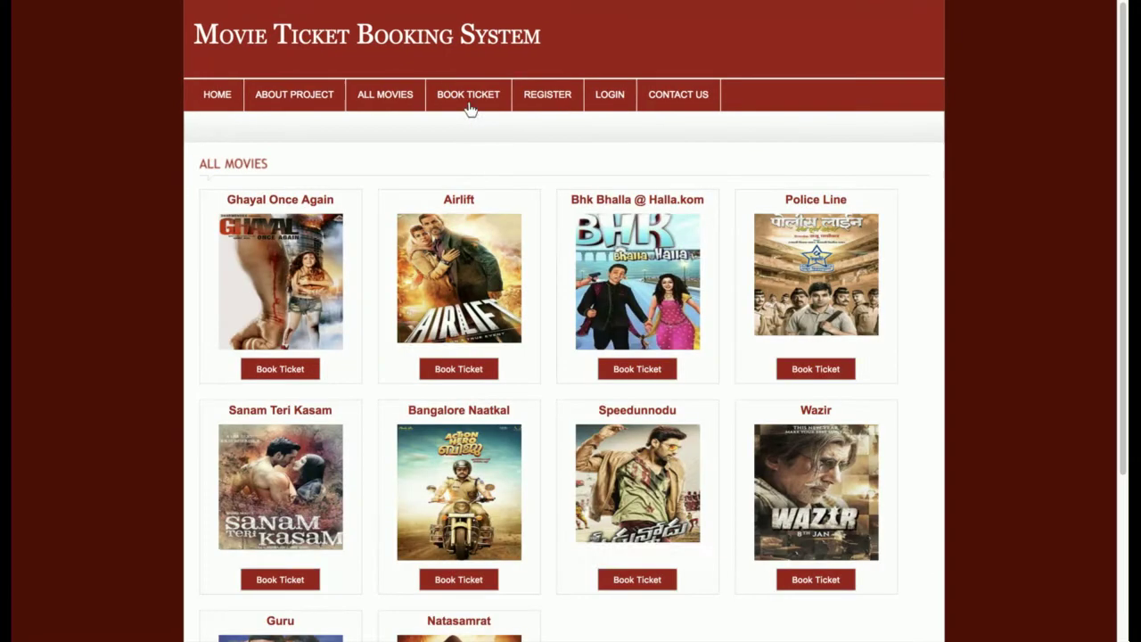
{"action": "left_click", "coordinate": [615, 102]}
{"action": "double_click", "coordinate": [369, 226]}
- Log in as 'customer', glance at the booking report and return to the movie grid
{"action": "type", "text": "customer"}
{"action": "key", "text": "Tab"}
{"action": "key", "text": "Return"}
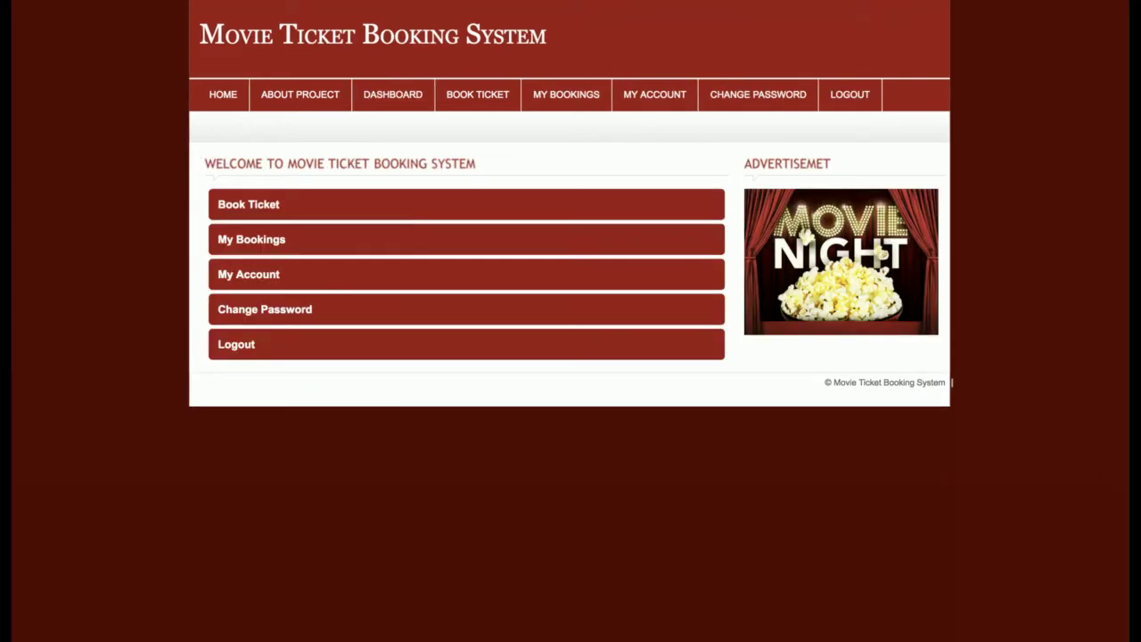
{"action": "left_click", "coordinate": [508, 96]}
{"action": "left_click", "coordinate": [416, 102]}
{"action": "left_click", "coordinate": [500, 104]}
- Book Ghayal Once Again for 22 April 2018, 2 seats, 06:00–09:00 PM show
{"action": "left_click", "coordinate": [288, 369]}
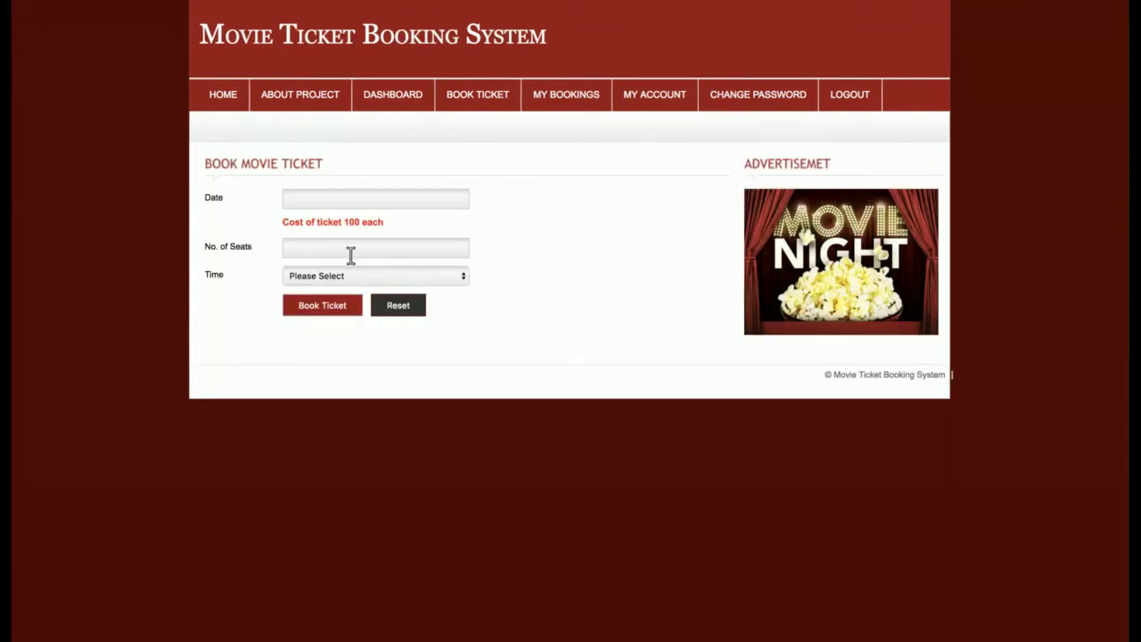
{"action": "left_click_drag", "start_coordinate": [282, 229], "coordinate": [383, 223]}
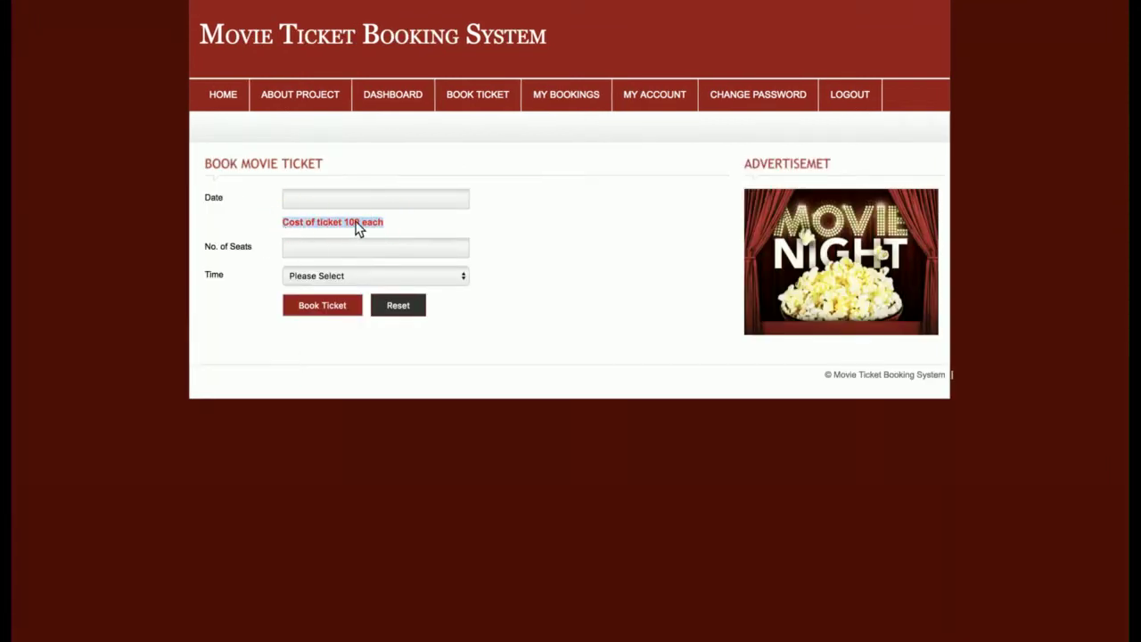
{"action": "left_click", "coordinate": [387, 190]}
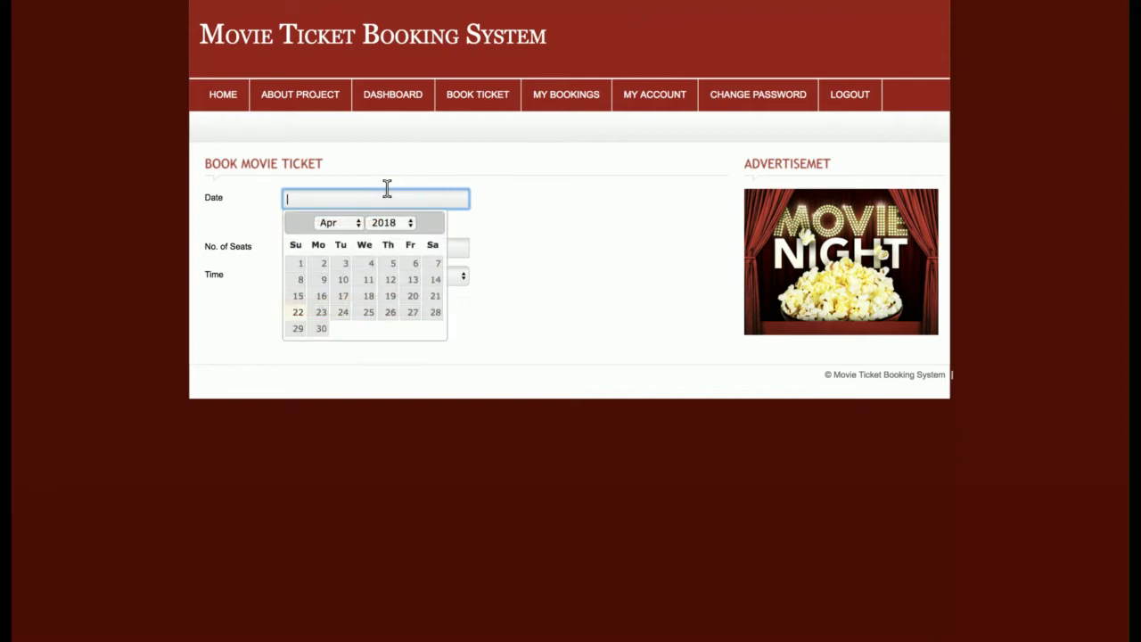
{"action": "left_click", "coordinate": [298, 312]}
{"action": "left_click", "coordinate": [316, 246]}
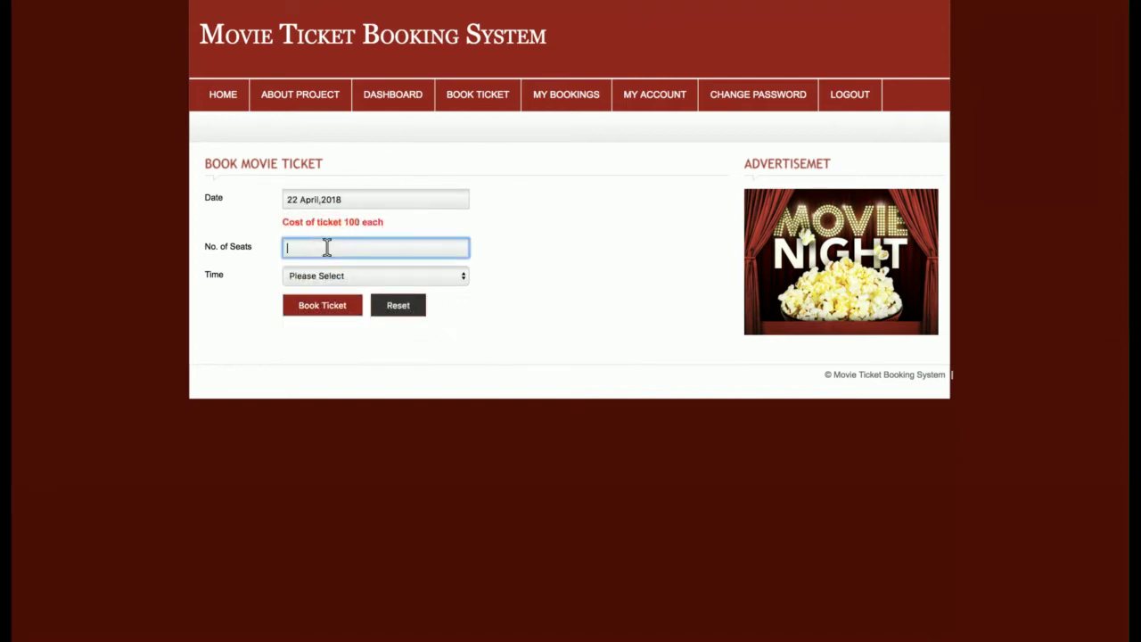
{"action": "type", "text": "2"}
{"action": "left_click", "coordinate": [335, 278]}
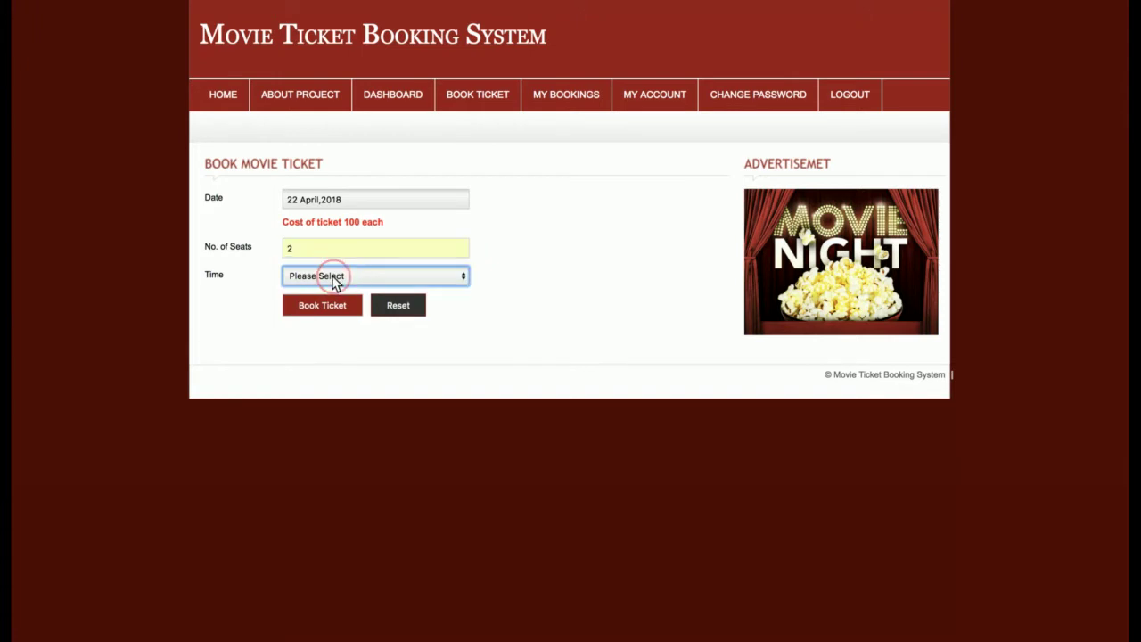
{"action": "left_click", "coordinate": [344, 295]}
{"action": "left_click", "coordinate": [328, 306]}
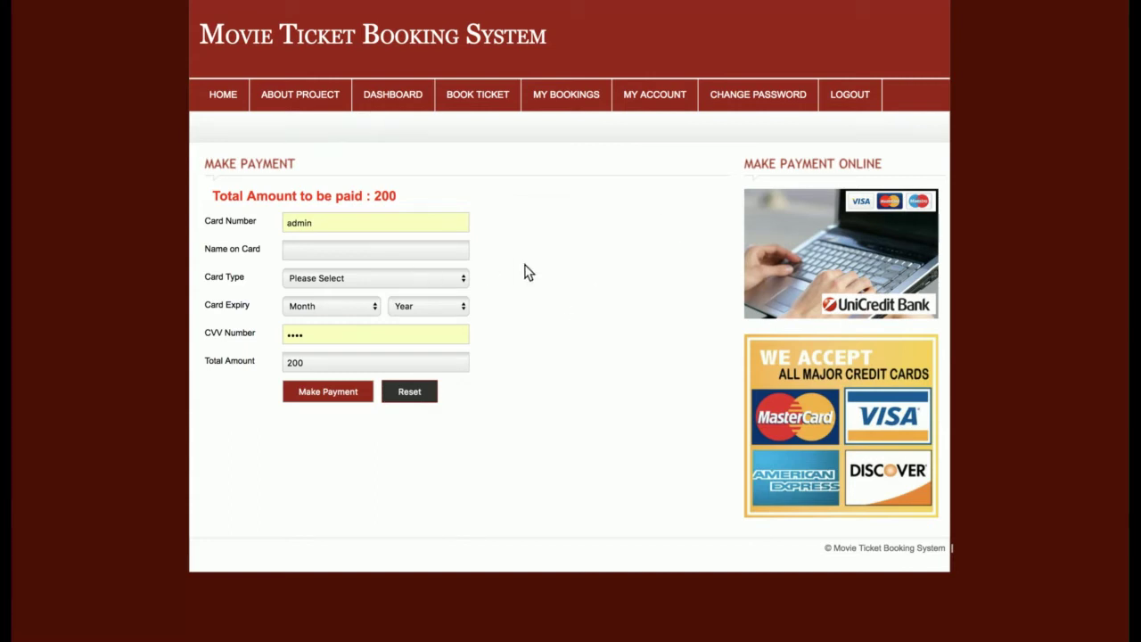
- Enter the card number and name on card, and choose Visa Card as card type
{"action": "left_click", "coordinate": [301, 223]}
{"action": "key", "text": "ctrl+a"}
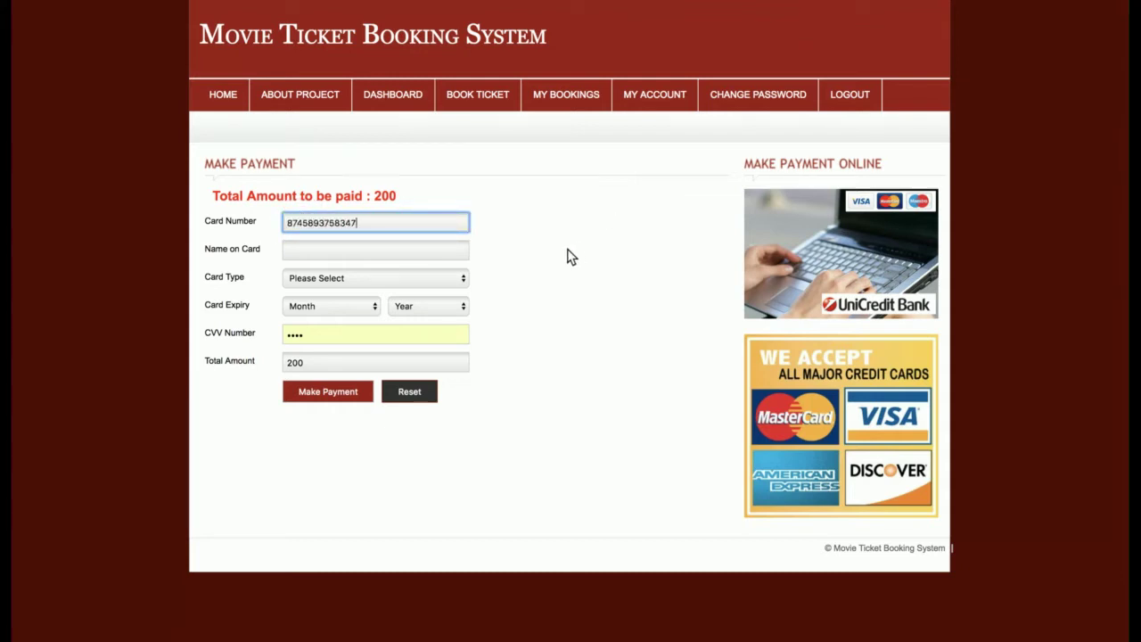
{"action": "left_click", "coordinate": [397, 251]}
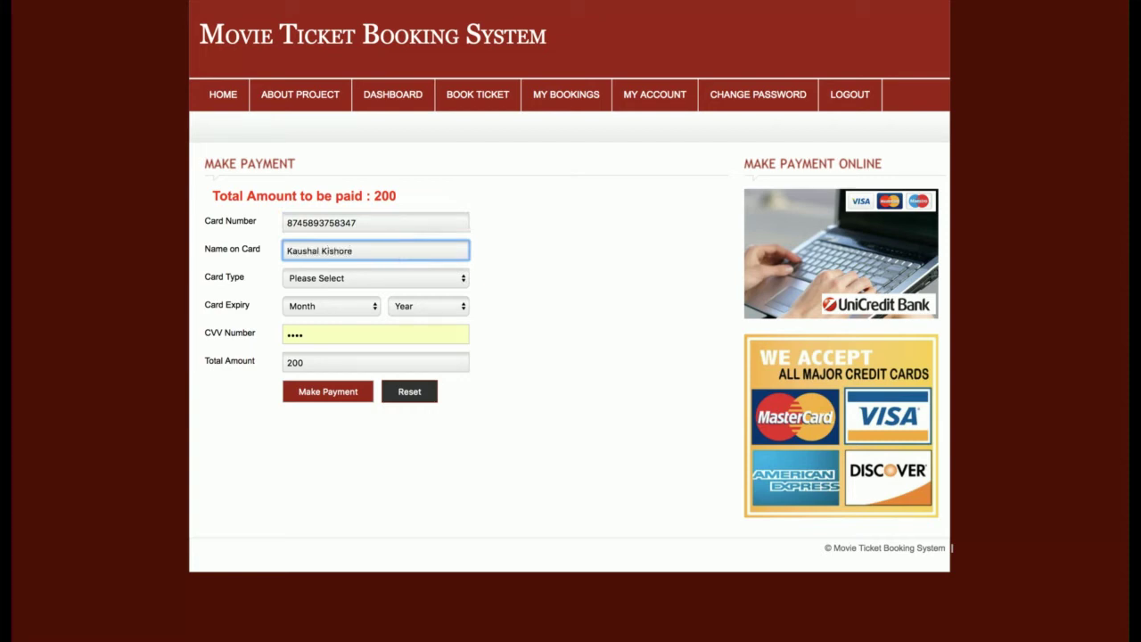
{"action": "left_click", "coordinate": [387, 284]}
{"action": "left_click", "coordinate": [344, 307]}
- Set the expiry to March 2024, re-enter the CVV and pay the 200 total
{"action": "left_click", "coordinate": [343, 304]}
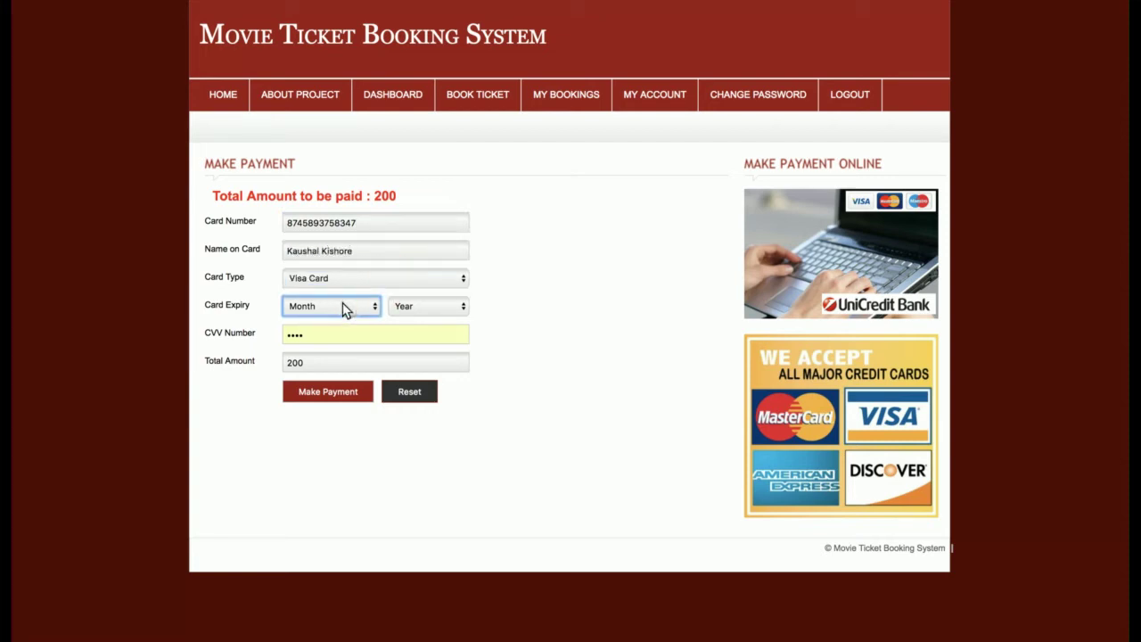
{"action": "type", "text": "m"}
{"action": "left_click", "coordinate": [417, 307]}
{"action": "type", "text": "2018"}
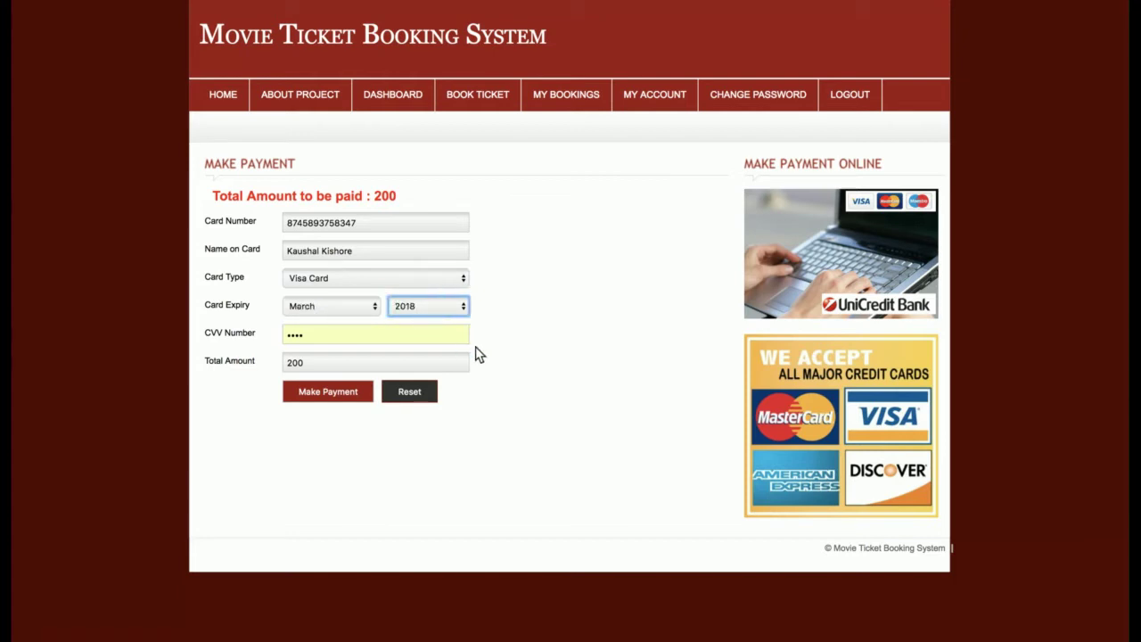
{"action": "type", "text": "2024"}
{"action": "left_click", "coordinate": [316, 332]}
{"action": "key", "text": "BackSpace"}
{"action": "key", "text": "BackSpace"}
{"action": "key", "text": "BackSpace"}
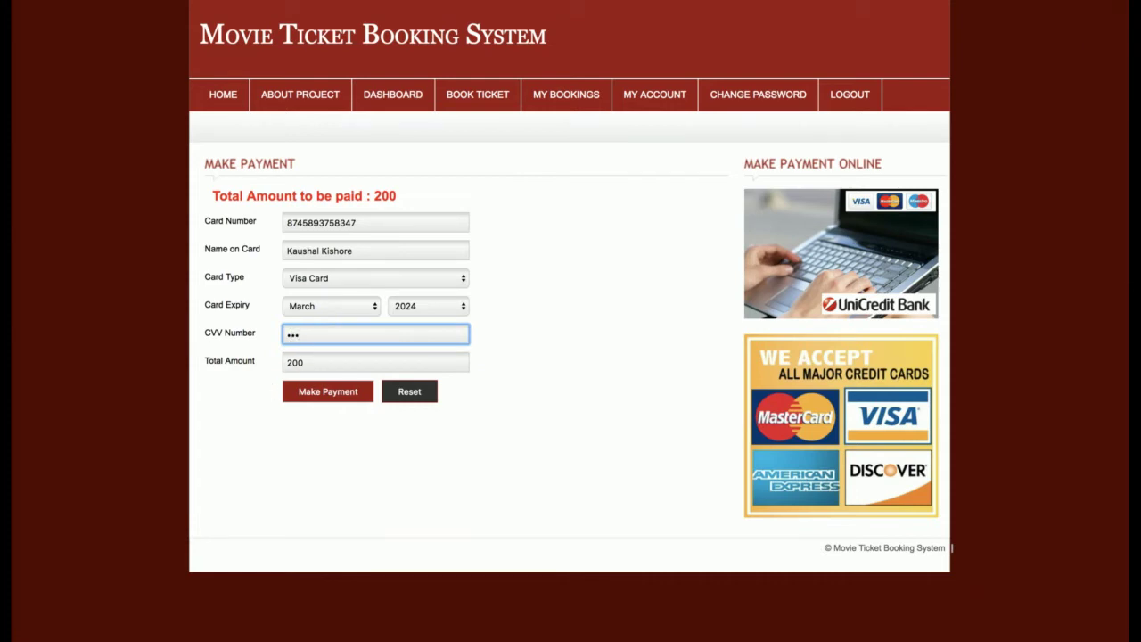
{"action": "left_click", "coordinate": [382, 198]}
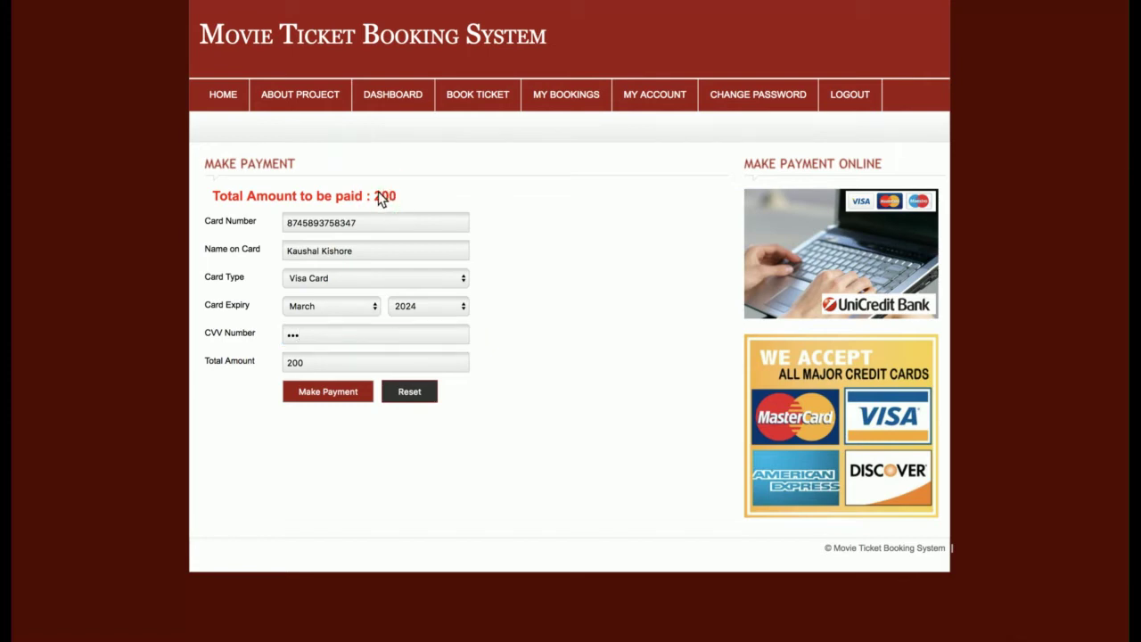
{"action": "left_click", "coordinate": [321, 395]}
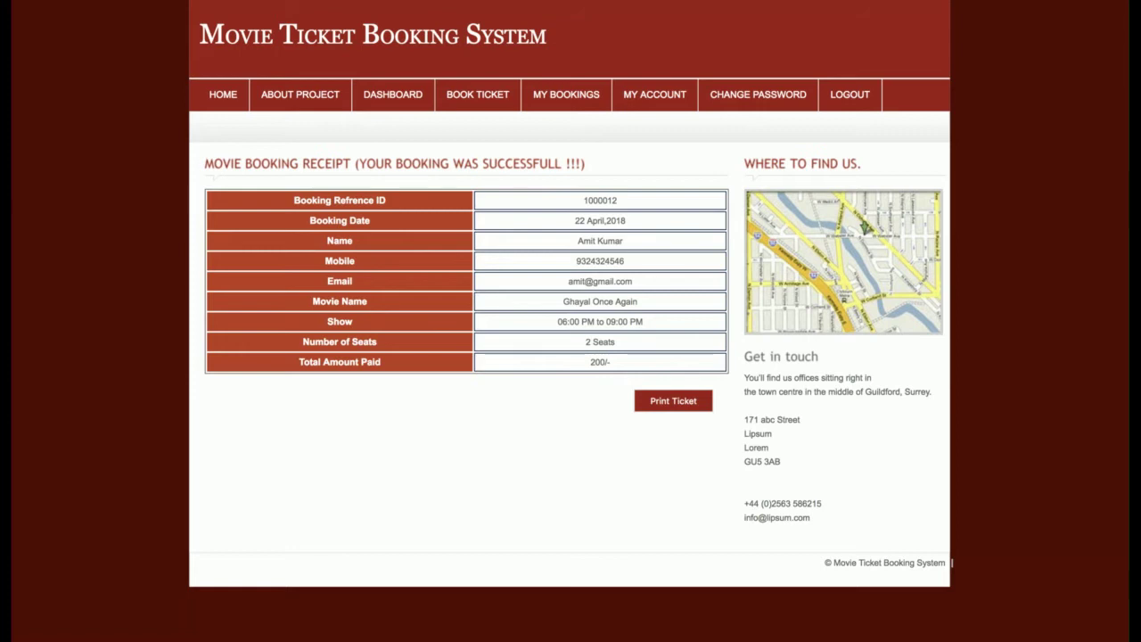
{"action": "left_click_drag", "start_coordinate": [219, 161], "coordinate": [489, 278]}
{"action": "left_click", "coordinate": [324, 224]}
{"action": "left_click", "coordinate": [393, 97]}
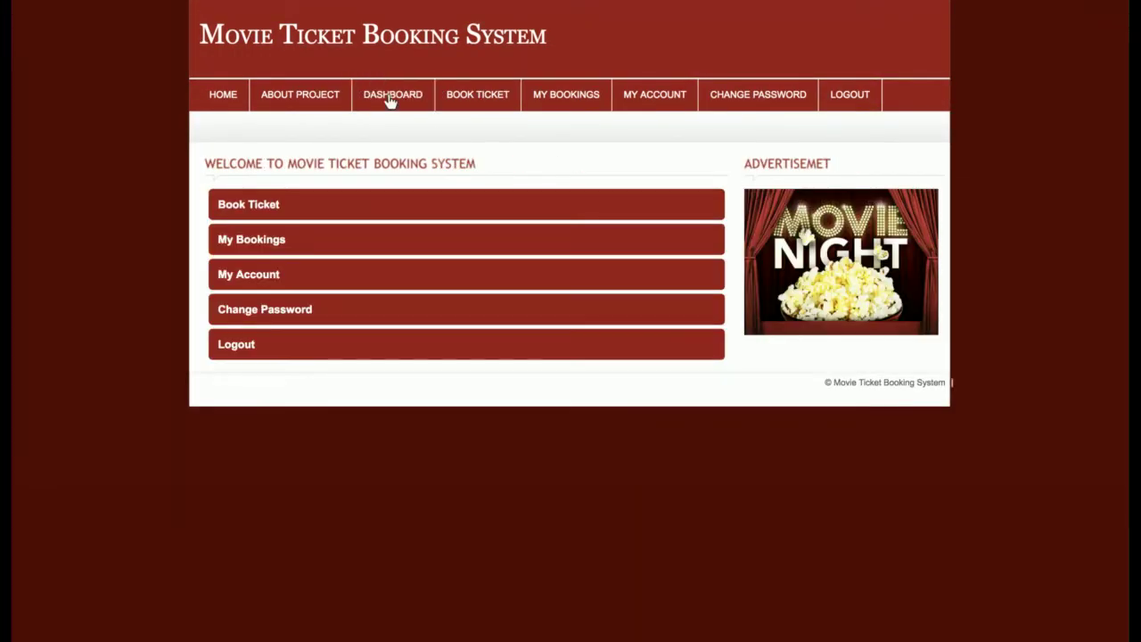
- Check the ticket booking page, then the My Bookings list and a booking's receipt
{"action": "left_click", "coordinate": [237, 208]}
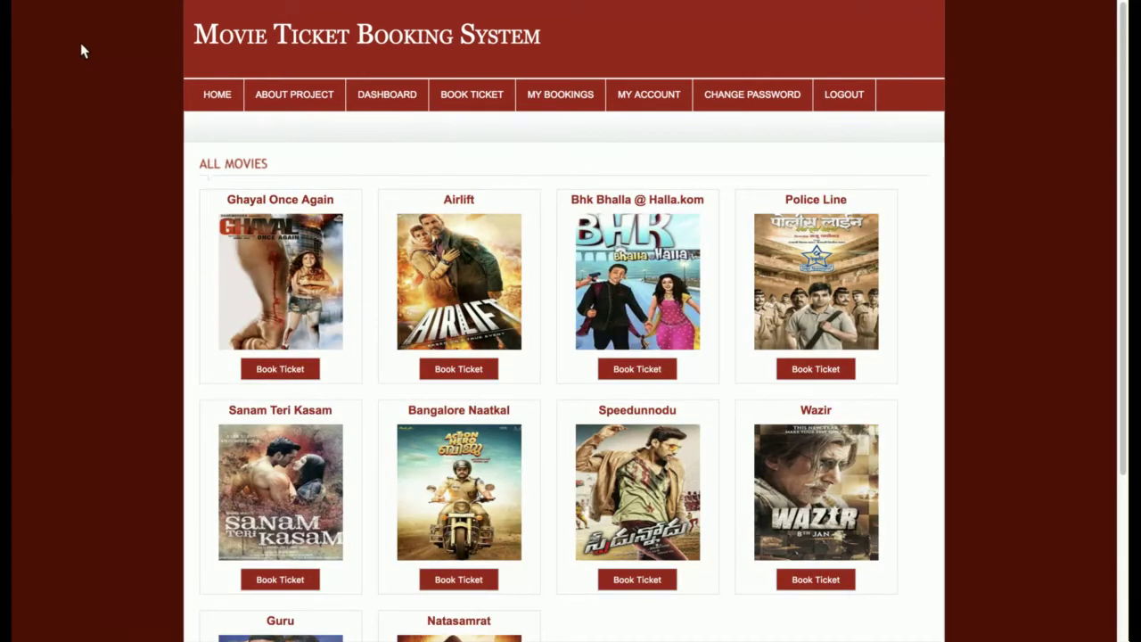
{"action": "left_click", "coordinate": [39, 9]}
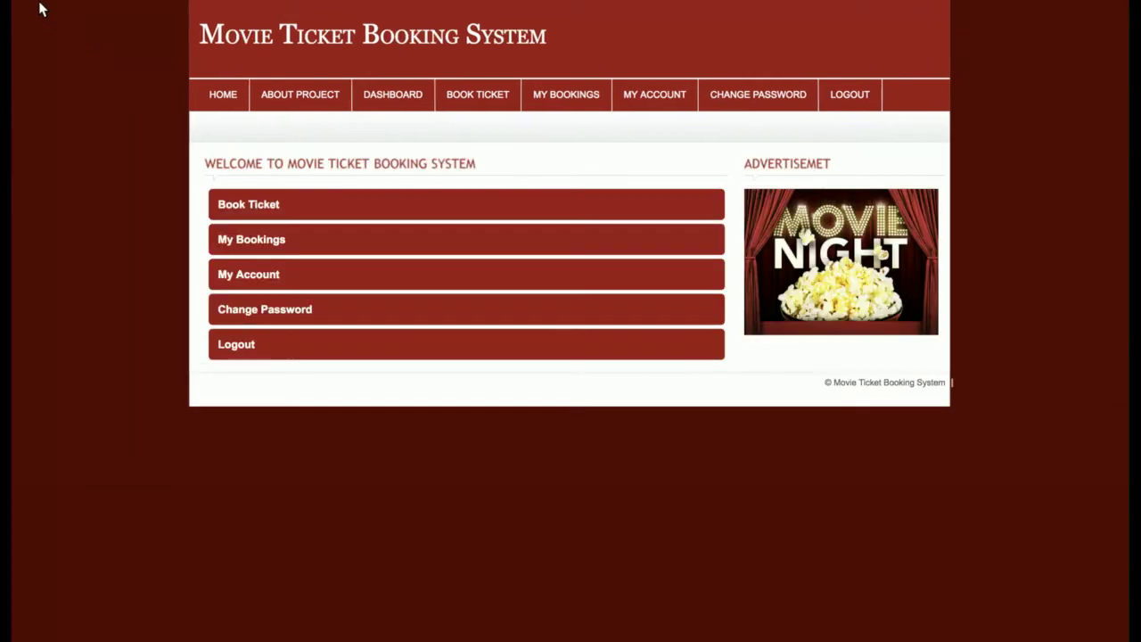
{"action": "left_click", "coordinate": [238, 241]}
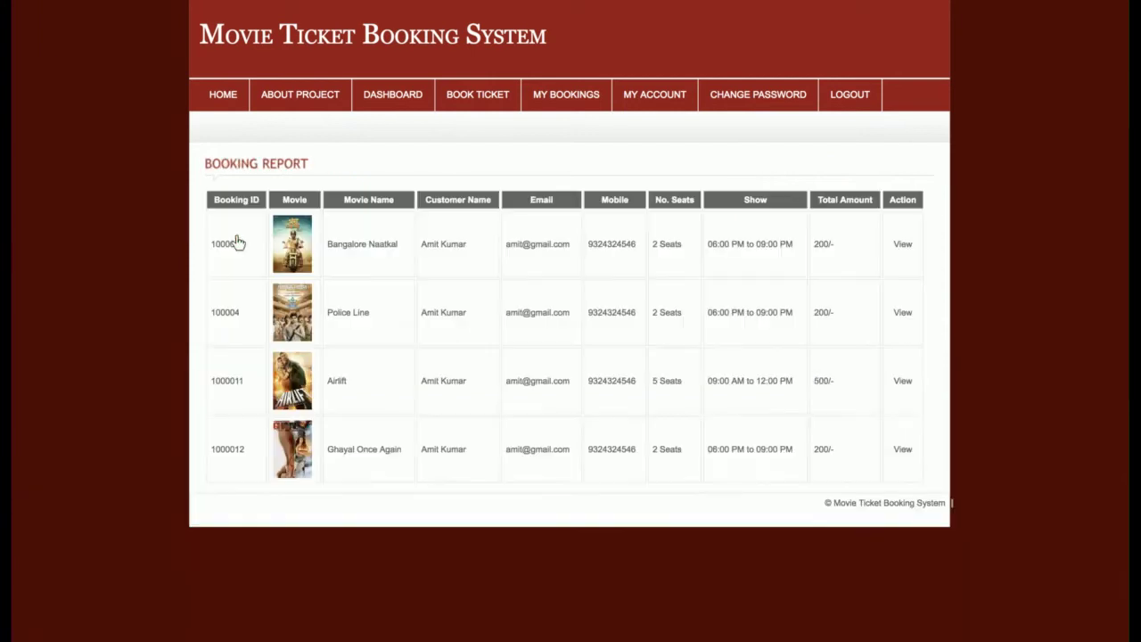
{"action": "left_click", "coordinate": [903, 448]}
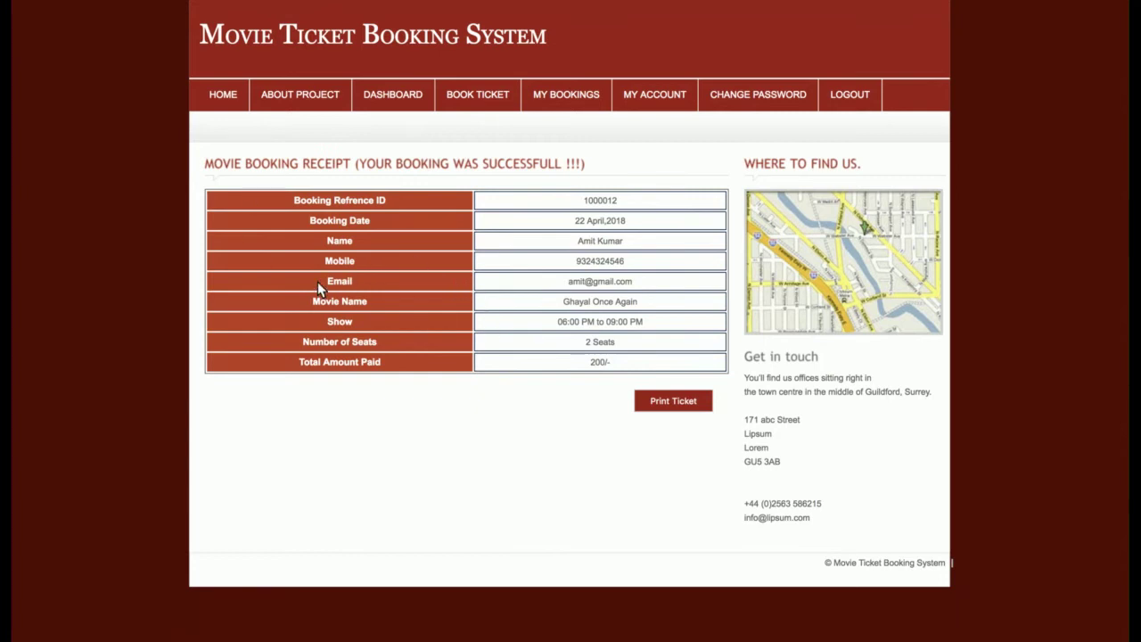
{"action": "left_click", "coordinate": [392, 96]}
- View the My Account profile and Change Password page, then log out
{"action": "left_click", "coordinate": [245, 276]}
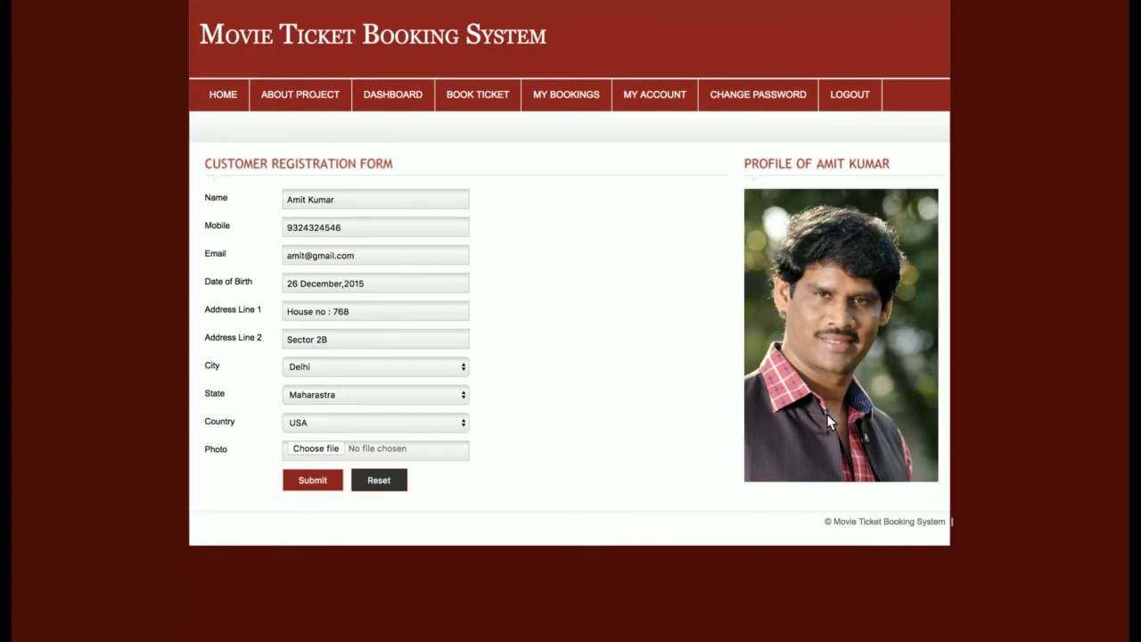
{"action": "left_click", "coordinate": [393, 98]}
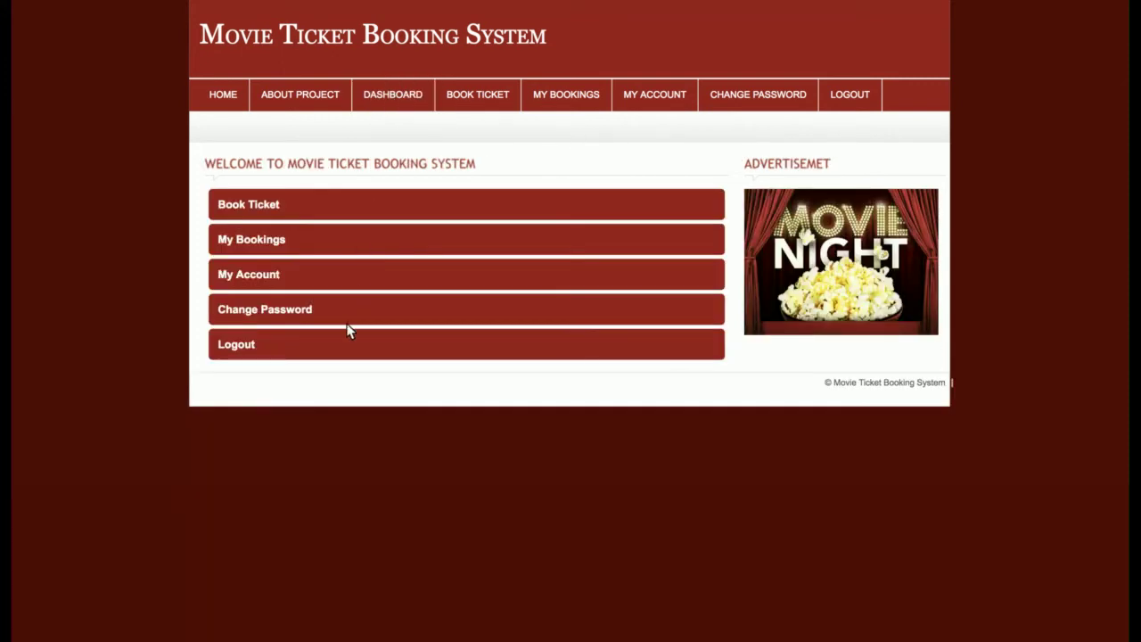
{"action": "left_click", "coordinate": [247, 311]}
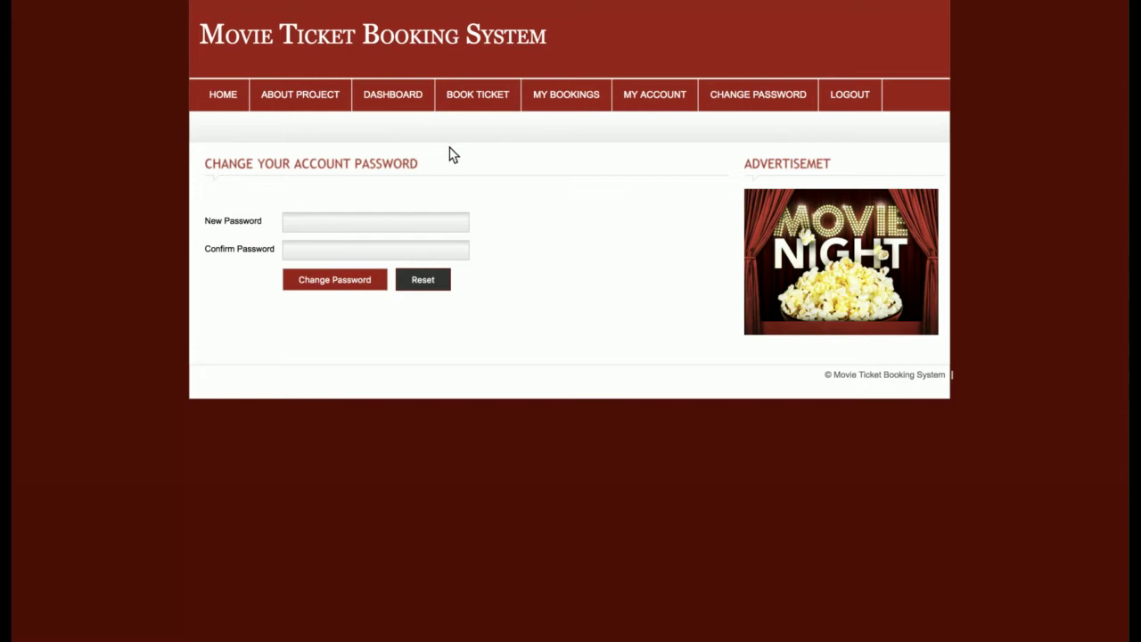
{"action": "left_click", "coordinate": [400, 97]}
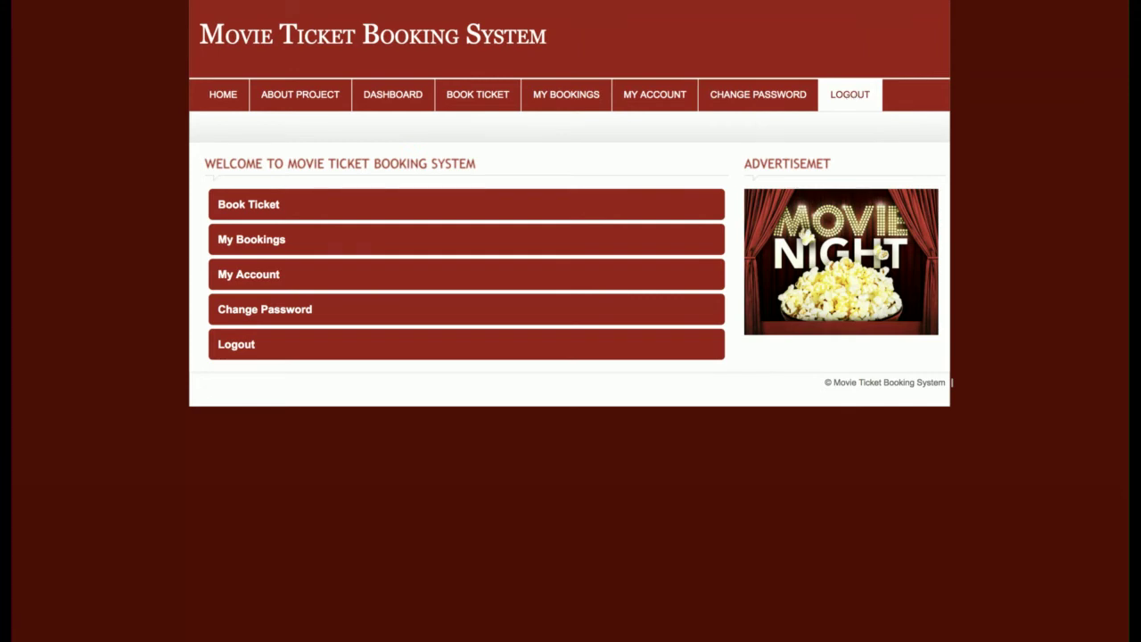
{"action": "left_click", "coordinate": [850, 94]}
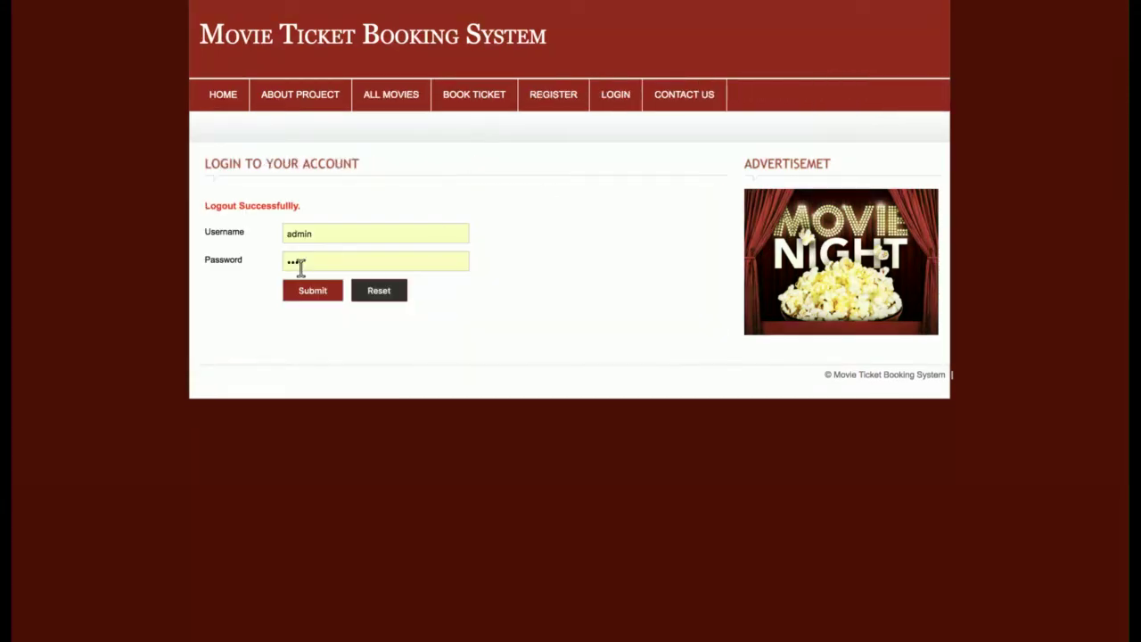
- Sign in with the admin credentials, select the admin menu labels, then log out
{"action": "left_click", "coordinate": [306, 292]}
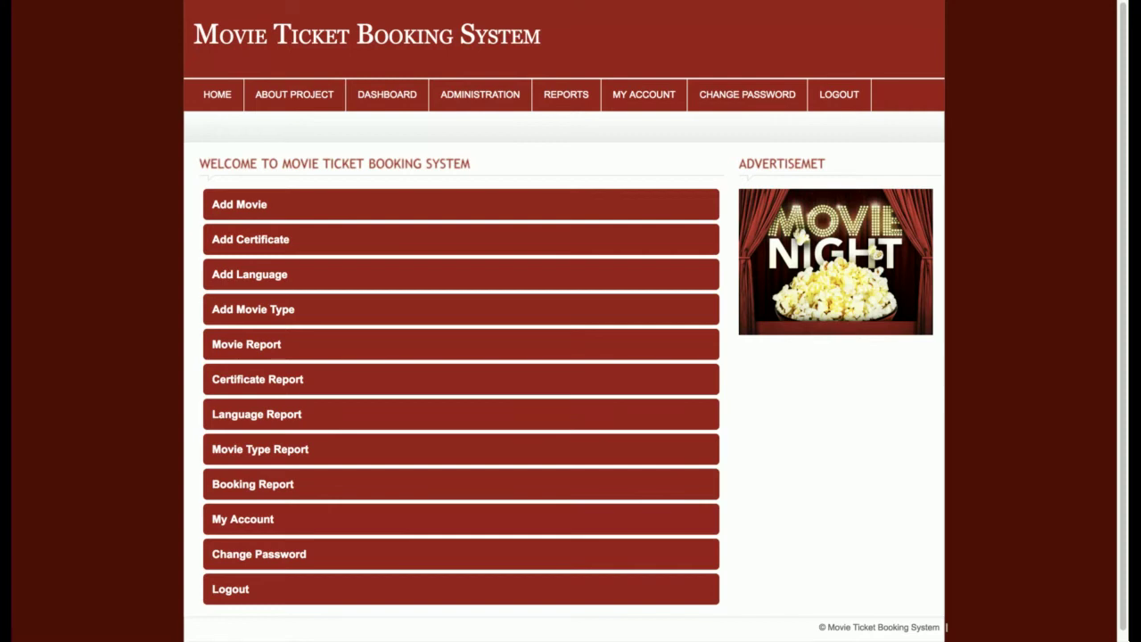
{"action": "left_click_drag", "start_coordinate": [168, 95], "coordinate": [874, 98]}
{"action": "left_click", "coordinate": [900, 92]}
{"action": "left_click", "coordinate": [829, 94]}
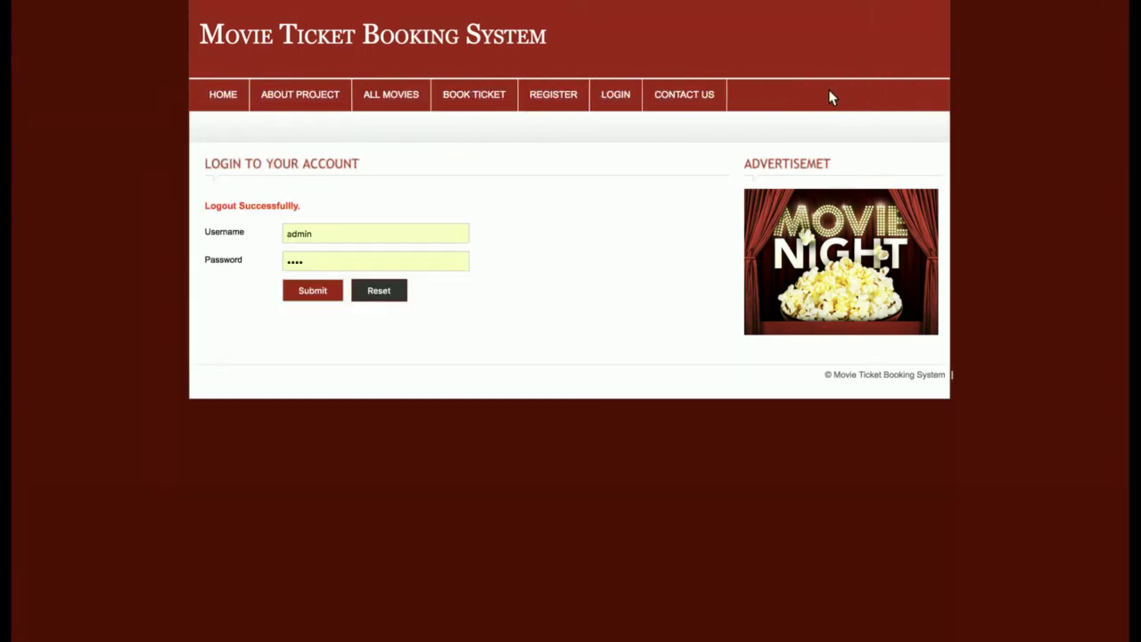
{"action": "left_click_drag", "start_coordinate": [207, 95], "coordinate": [309, 95]}
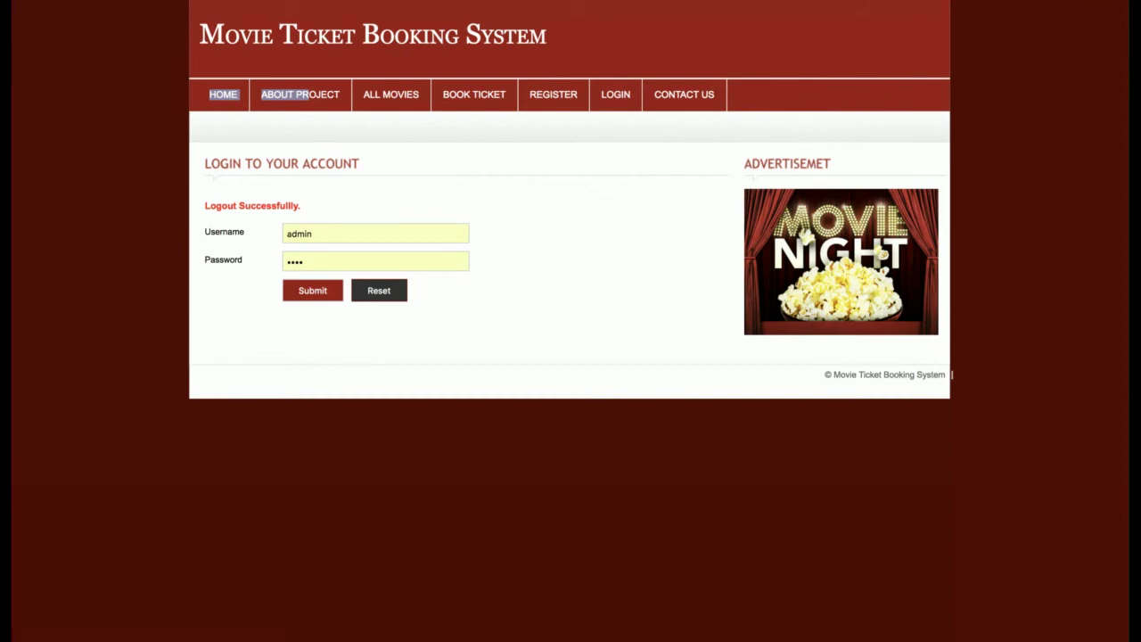
- Log in as 'customer' and log straight back out
{"action": "left_click", "coordinate": [615, 106]}
{"action": "double_click", "coordinate": [364, 221]}
{"action": "type", "text": "customer"}
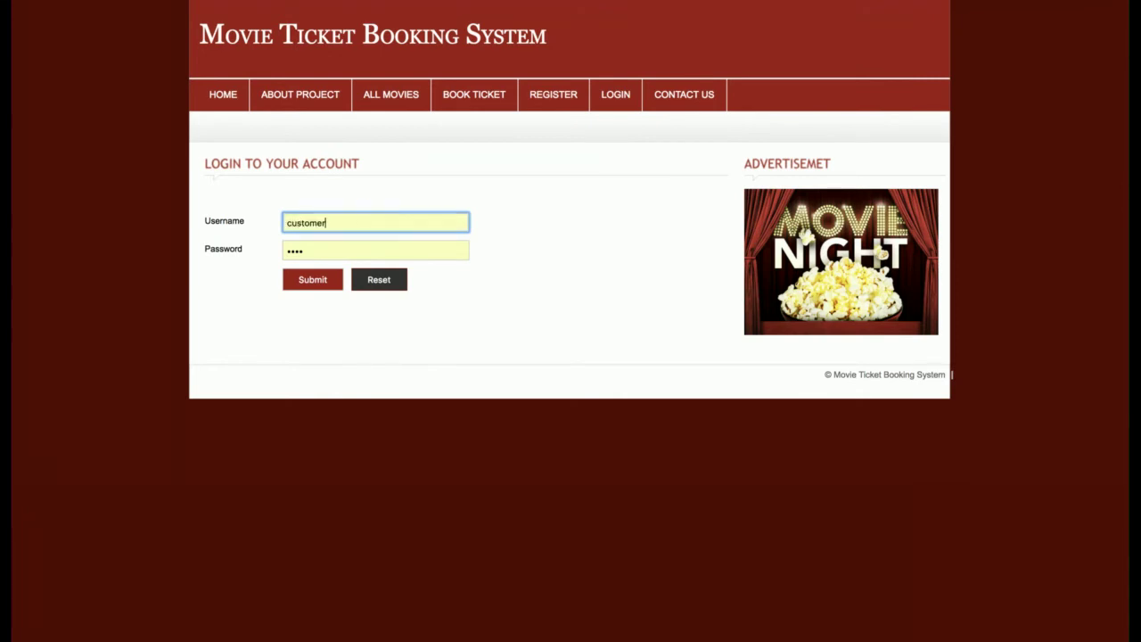
{"action": "key", "text": "Return"}
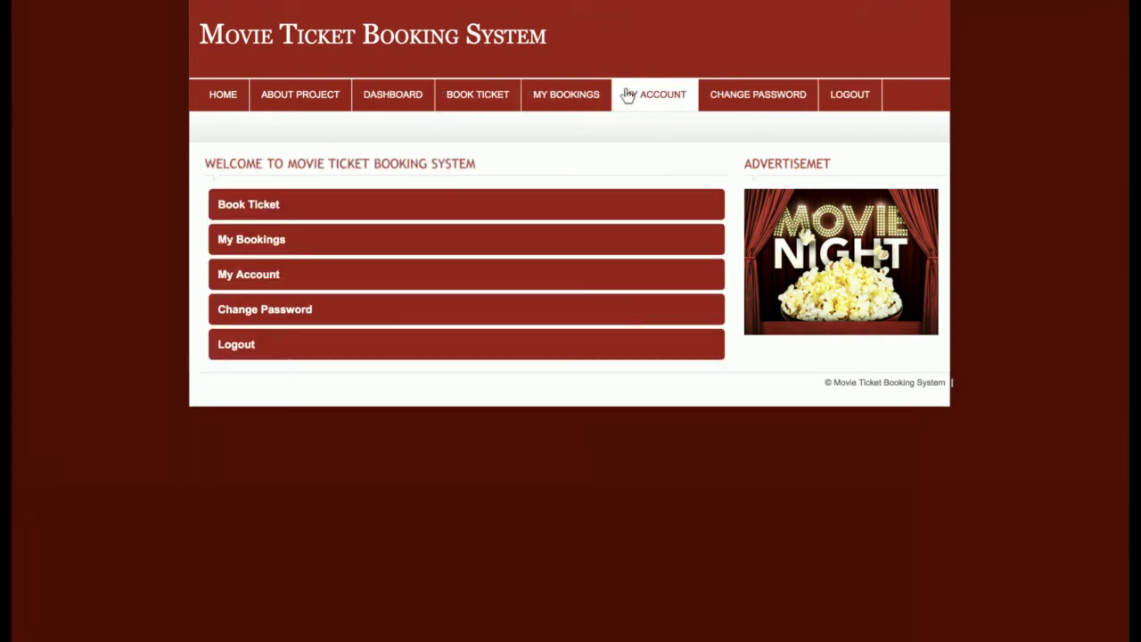
{"action": "left_click", "coordinate": [838, 99]}
- Sign in as the administrator and open Administration > Add Movie
{"action": "double_click", "coordinate": [347, 235]}
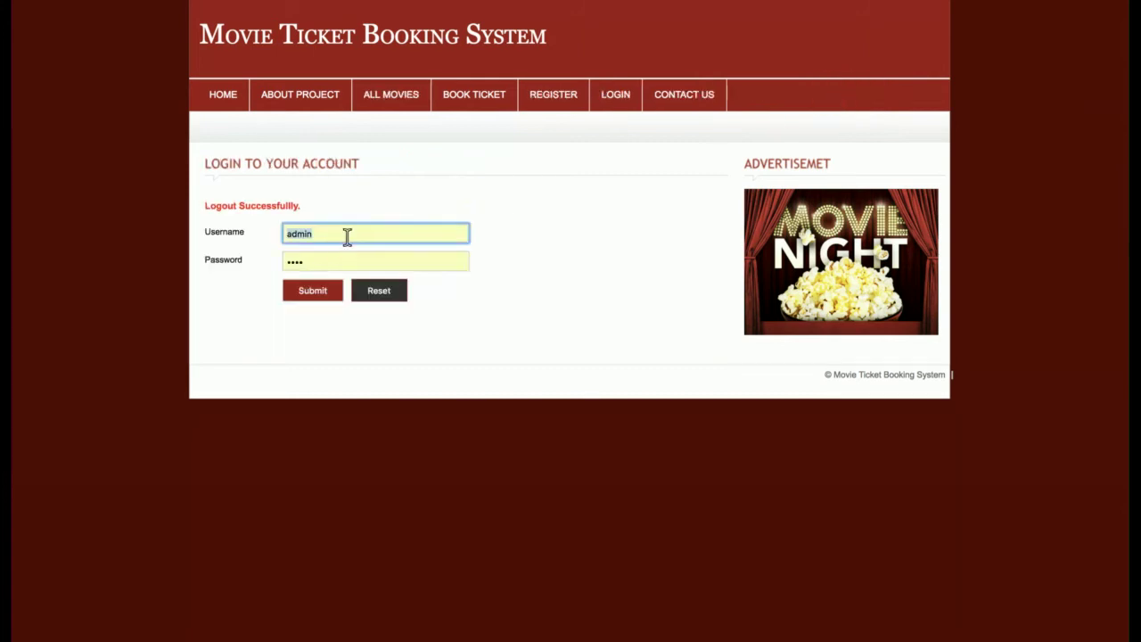
{"action": "key", "text": "Return"}
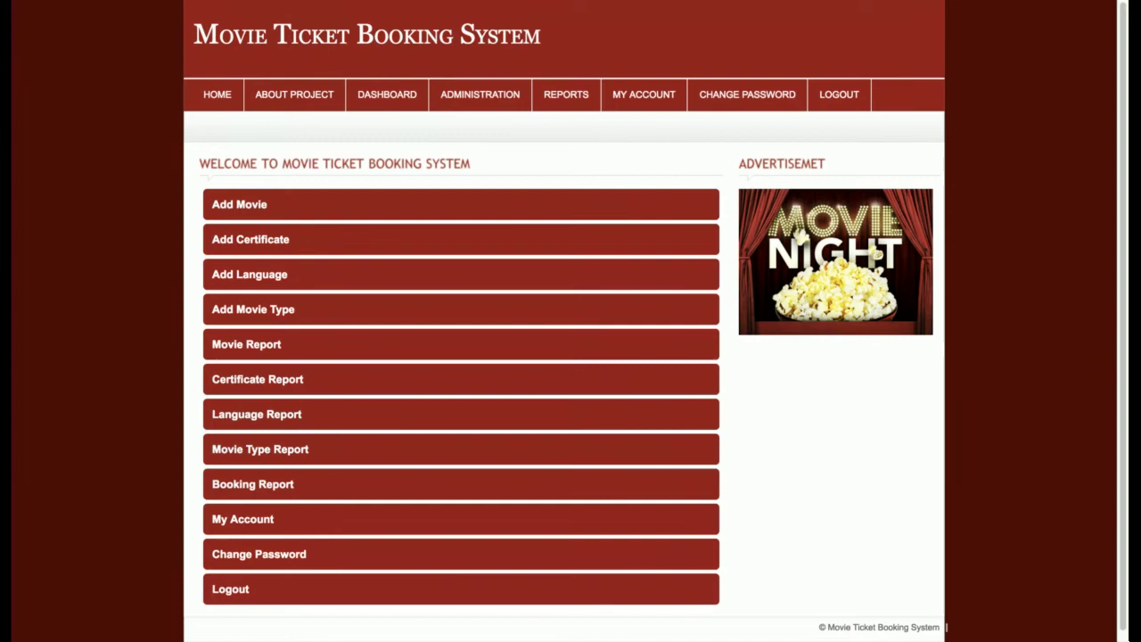
{"action": "mouse_move", "coordinate": [461, 97]}
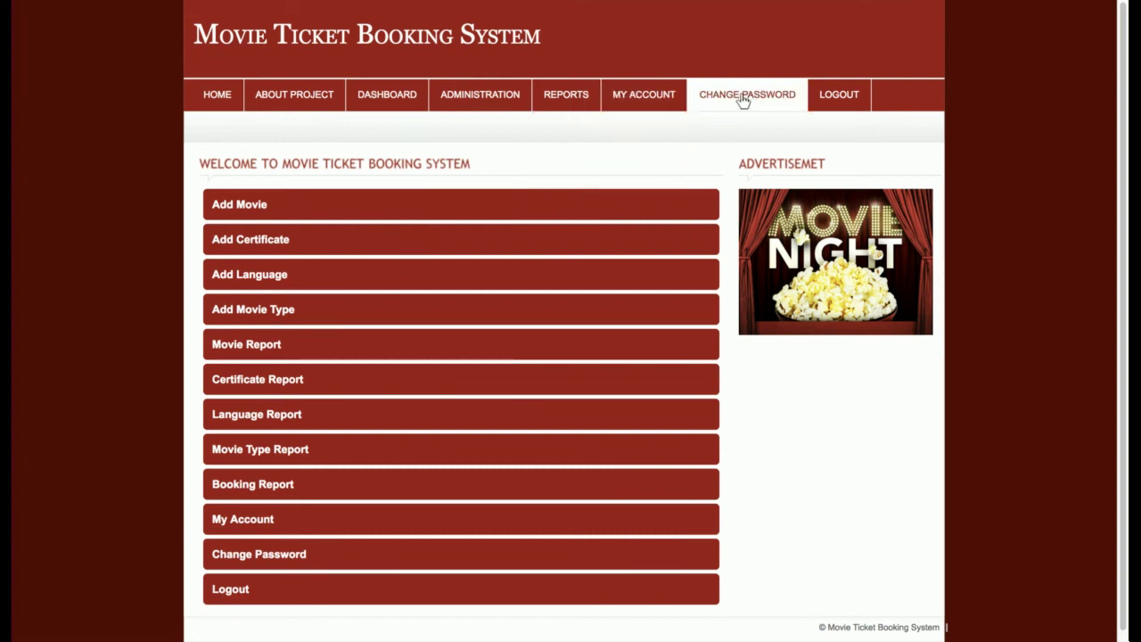
{"action": "mouse_move", "coordinate": [565, 97]}
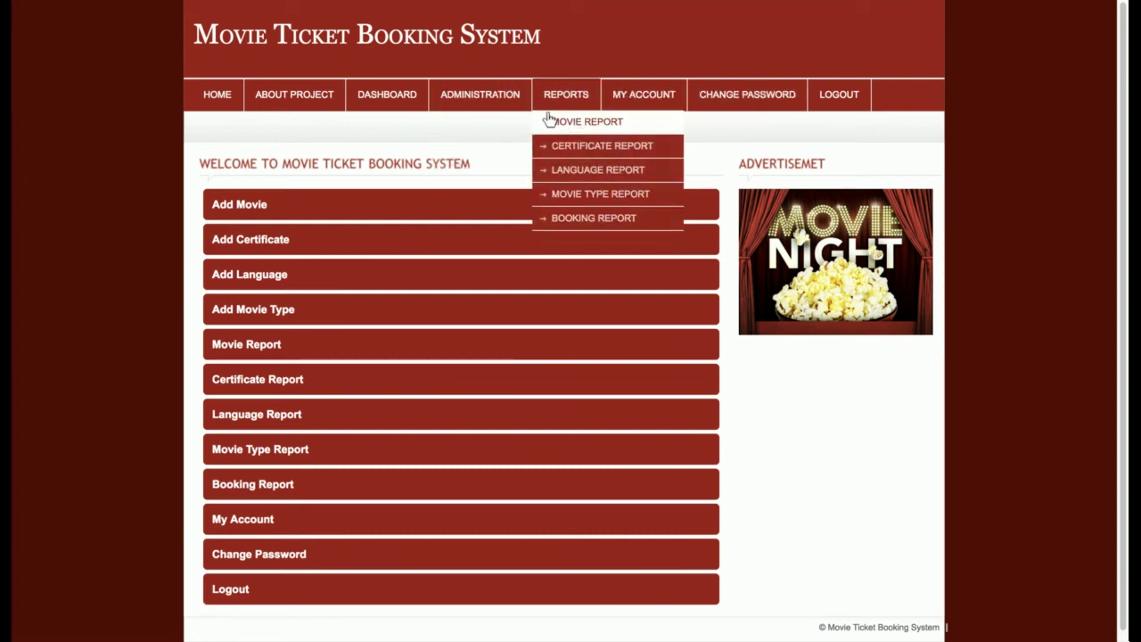
{"action": "left_click_drag", "start_coordinate": [183, 214], "coordinate": [365, 612]}
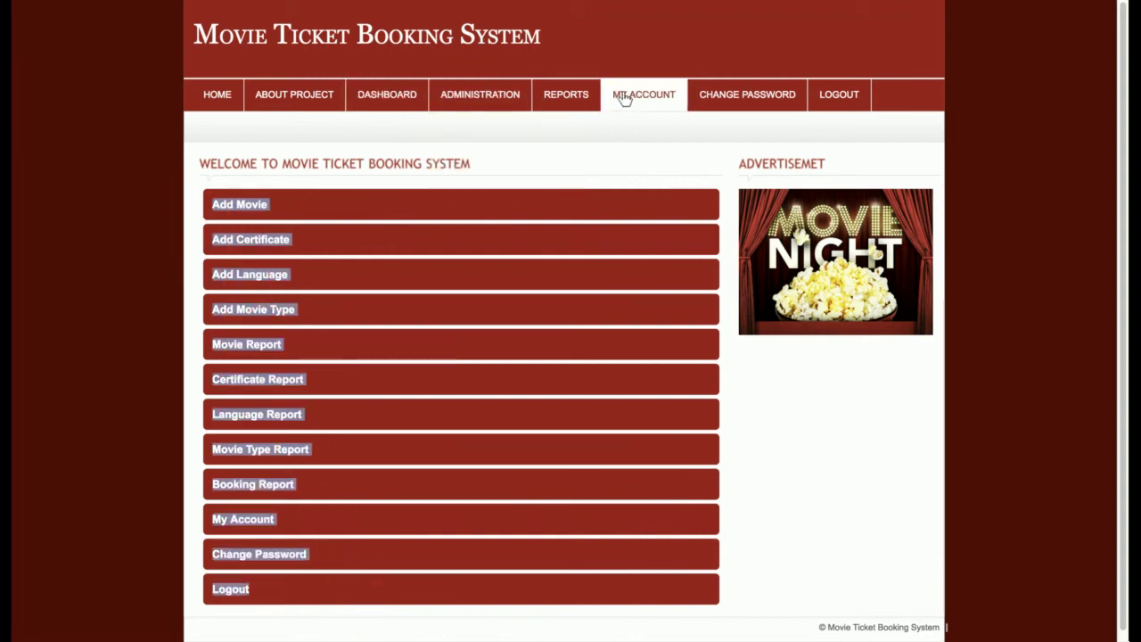
{"action": "left_click", "coordinate": [464, 122]}
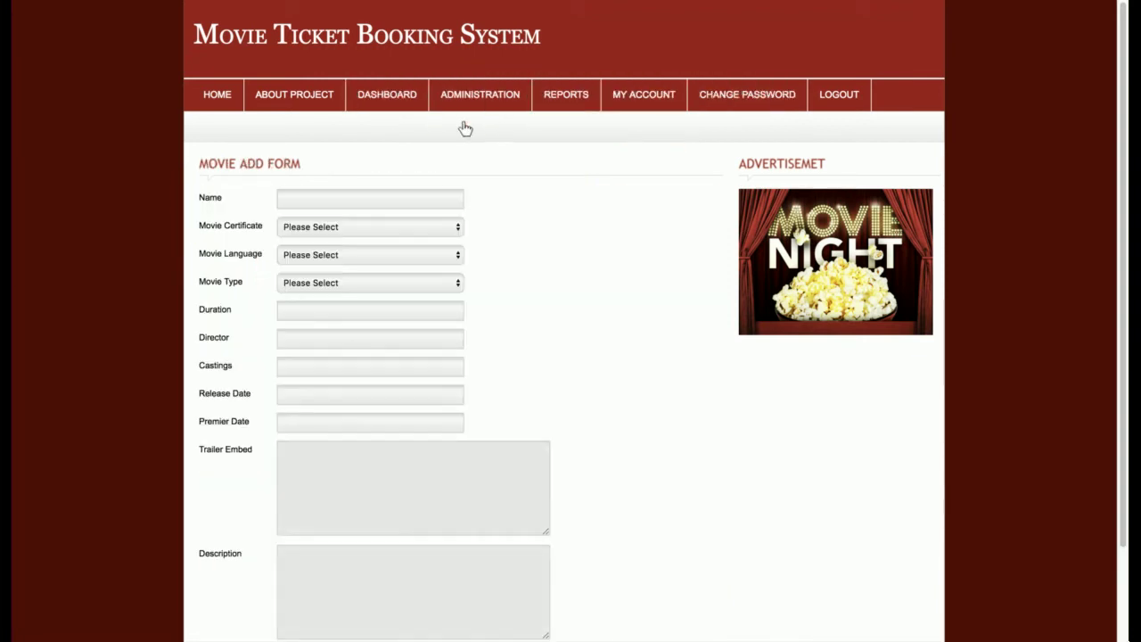
- In the Movie Add Form, choose certificate U/A, language French and type Drama
{"action": "scroll", "coordinate": [547, 298], "scroll_direction": "down", "scroll_amount": 3}
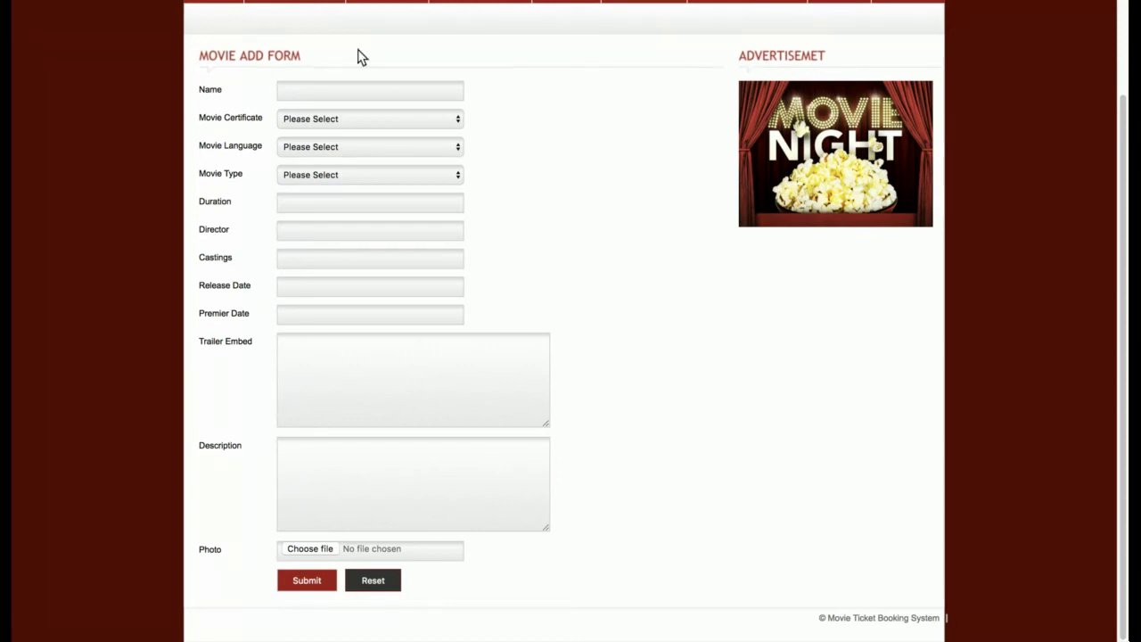
{"action": "left_click", "coordinate": [367, 120]}
{"action": "left_click", "coordinate": [363, 143]}
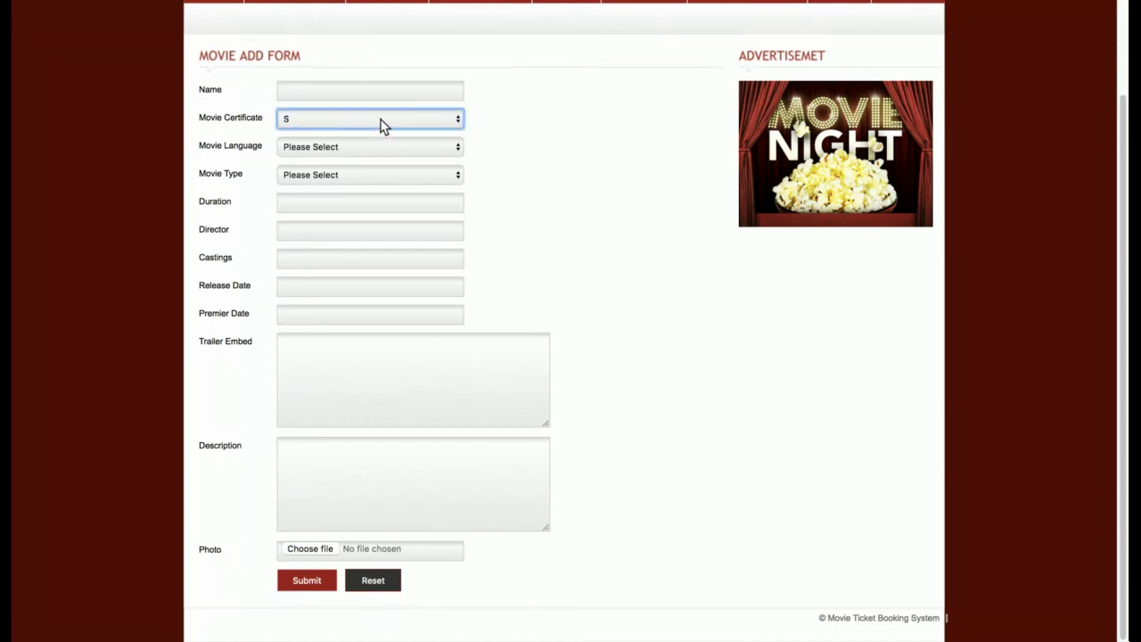
{"action": "key", "text": "Down"}
{"action": "left_click", "coordinate": [385, 155]}
{"action": "left_click", "coordinate": [367, 184]}
{"action": "left_click", "coordinate": [360, 187]}
{"action": "left_click", "coordinate": [326, 222]}
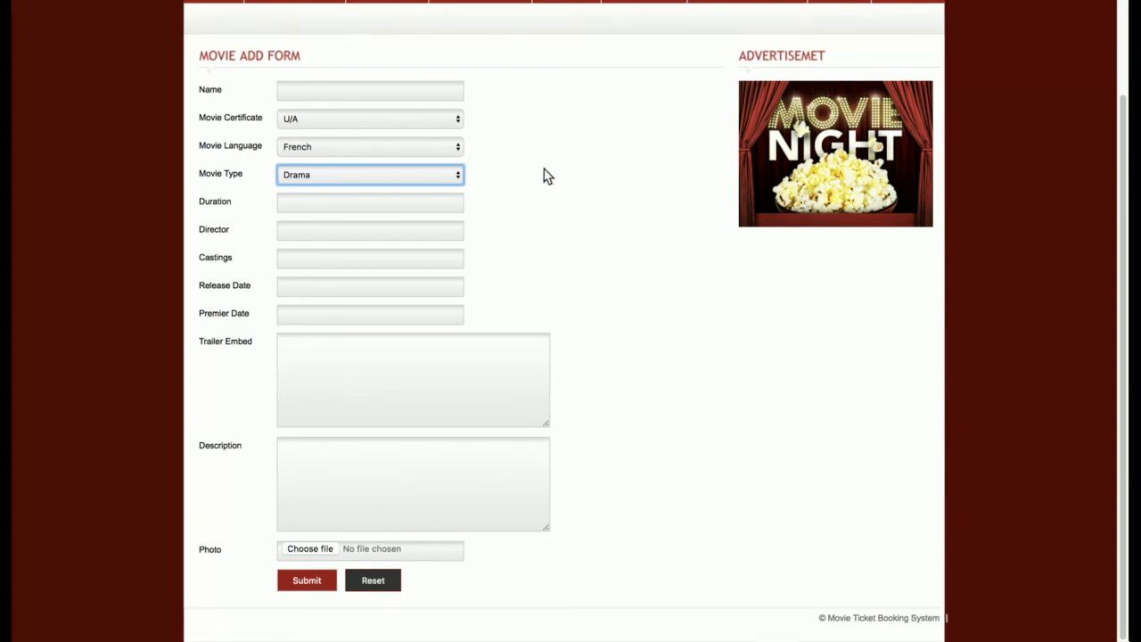
{"action": "scroll", "coordinate": [601, 211], "scroll_direction": "up", "scroll_amount": 3}
{"action": "scroll", "coordinate": [603, 219], "scroll_direction": "down", "scroll_amount": 3}
{"action": "scroll", "coordinate": [602, 221], "scroll_direction": "up", "scroll_amount": 3}
- Browse the Add Certificate, Add Language and Add Movie Type entry forms under Administration
{"action": "mouse_move", "coordinate": [523, 97]}
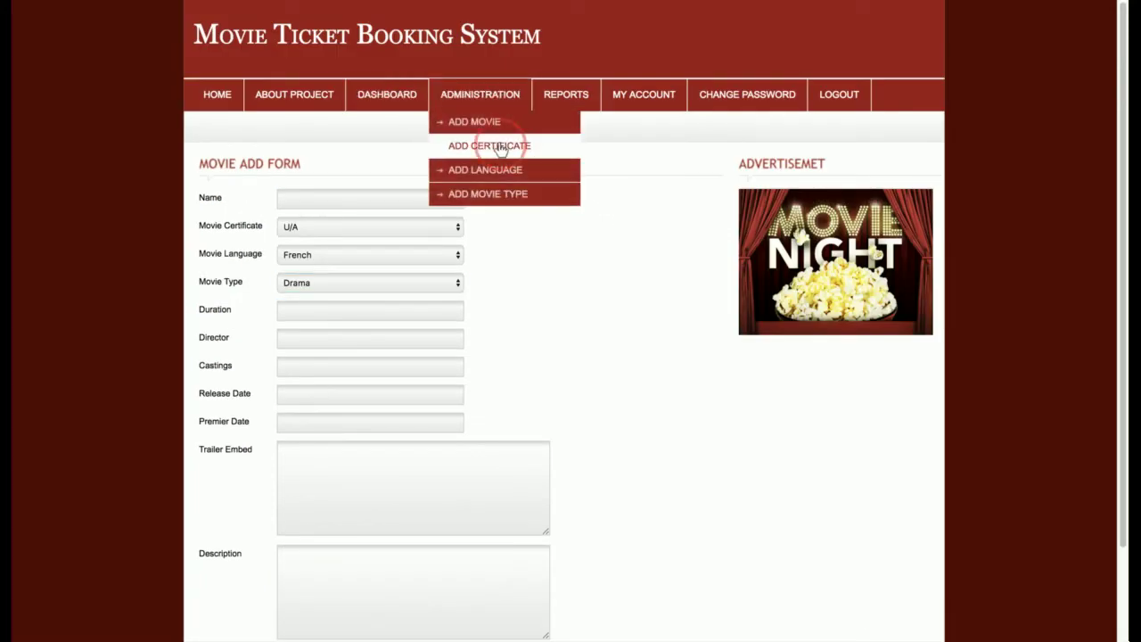
{"action": "left_click", "coordinate": [497, 147]}
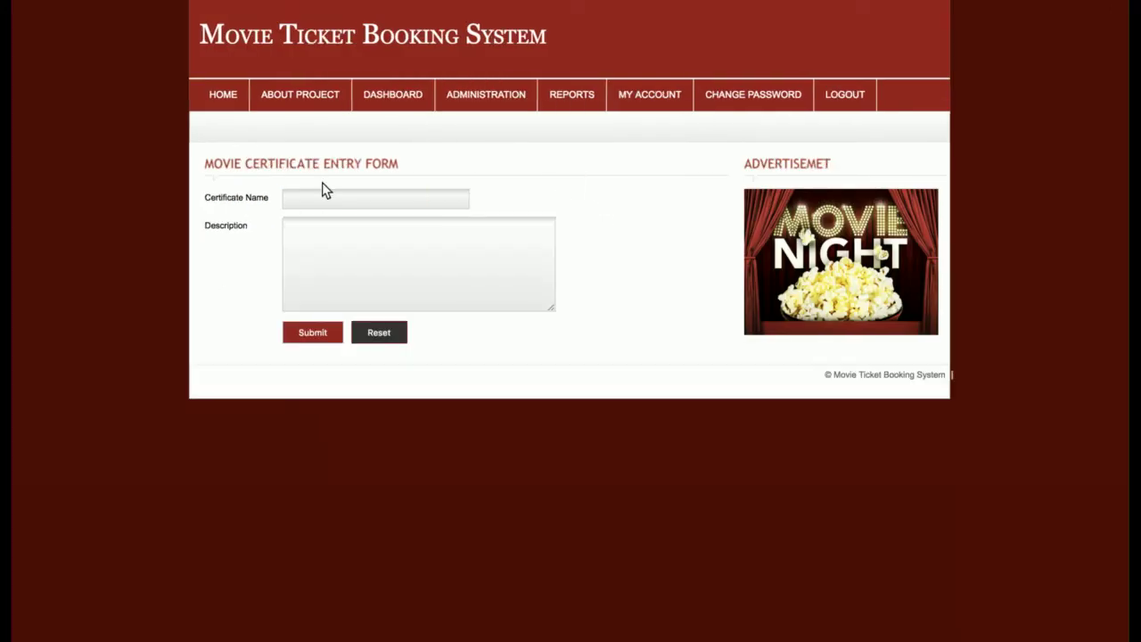
{"action": "mouse_move", "coordinate": [464, 102]}
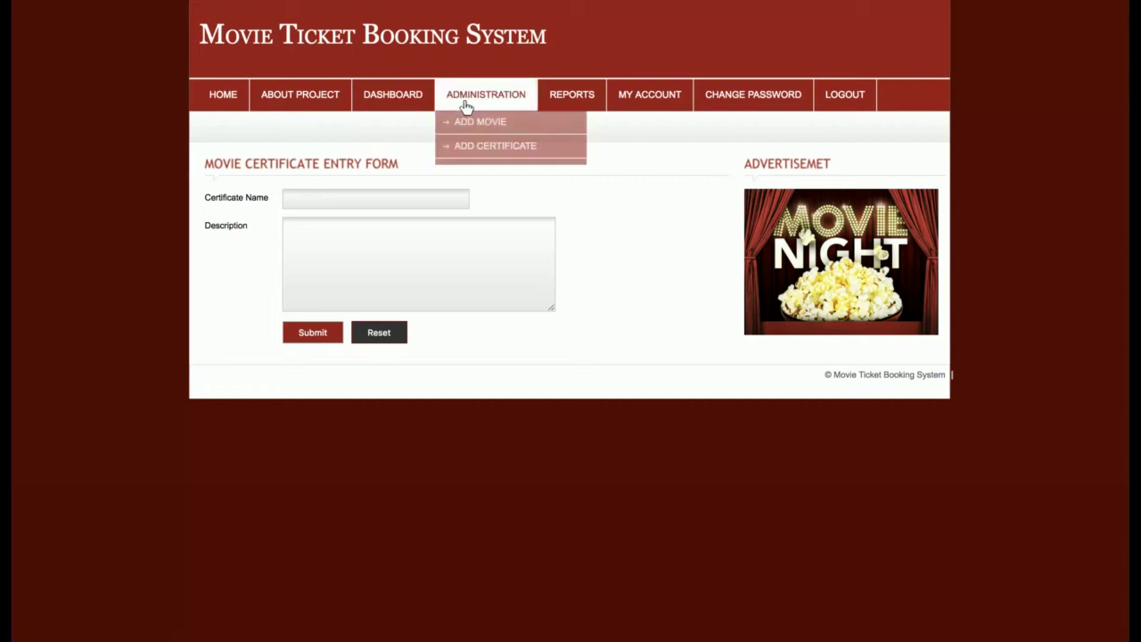
{"action": "left_click", "coordinate": [477, 168]}
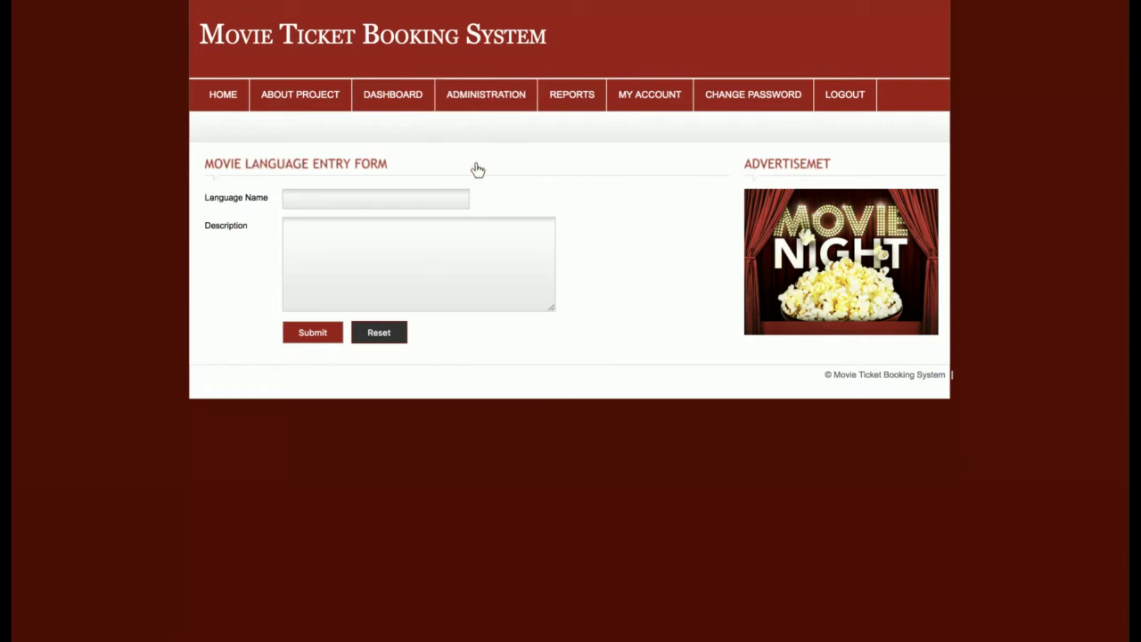
{"action": "mouse_move", "coordinate": [491, 103]}
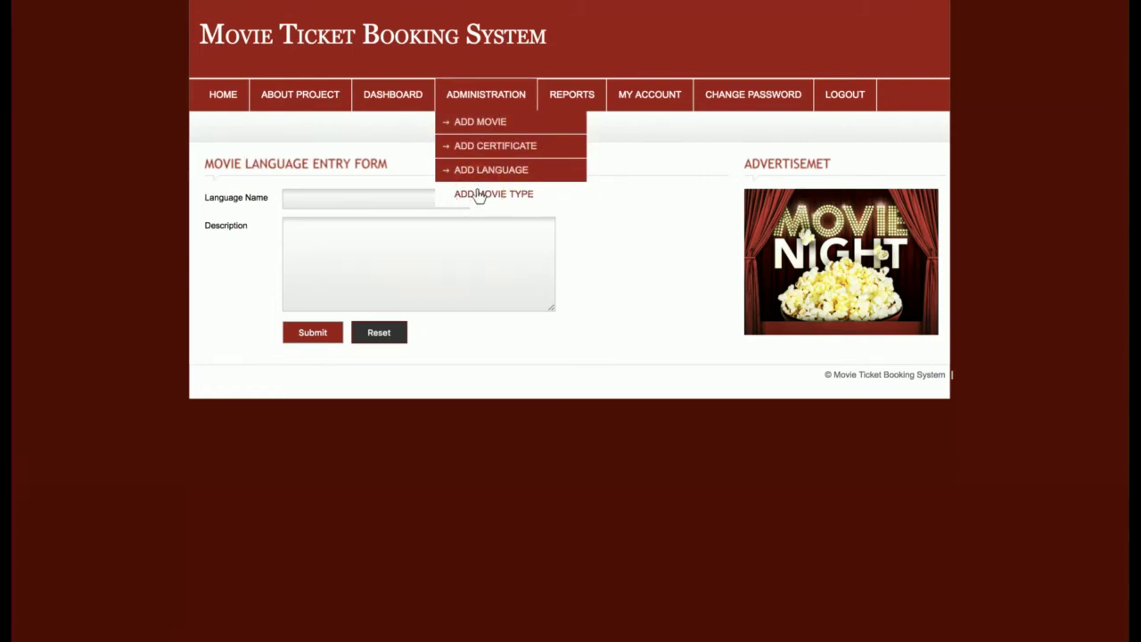
{"action": "left_click", "coordinate": [479, 194]}
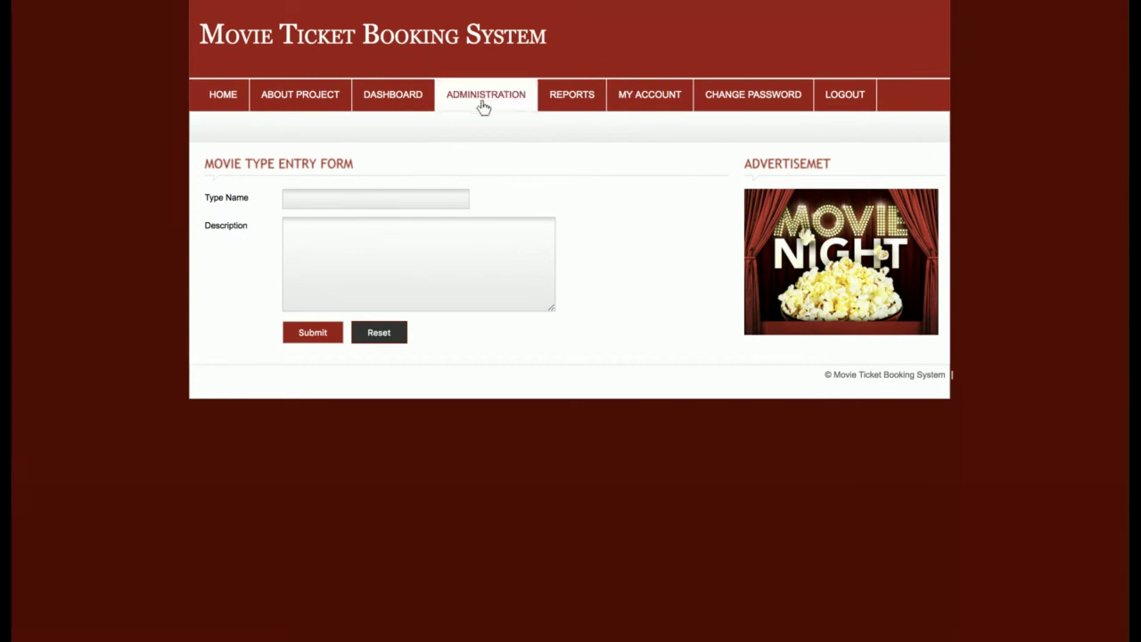
- Show the All Movie Reports table listing every movie's details
{"action": "mouse_move", "coordinate": [486, 104]}
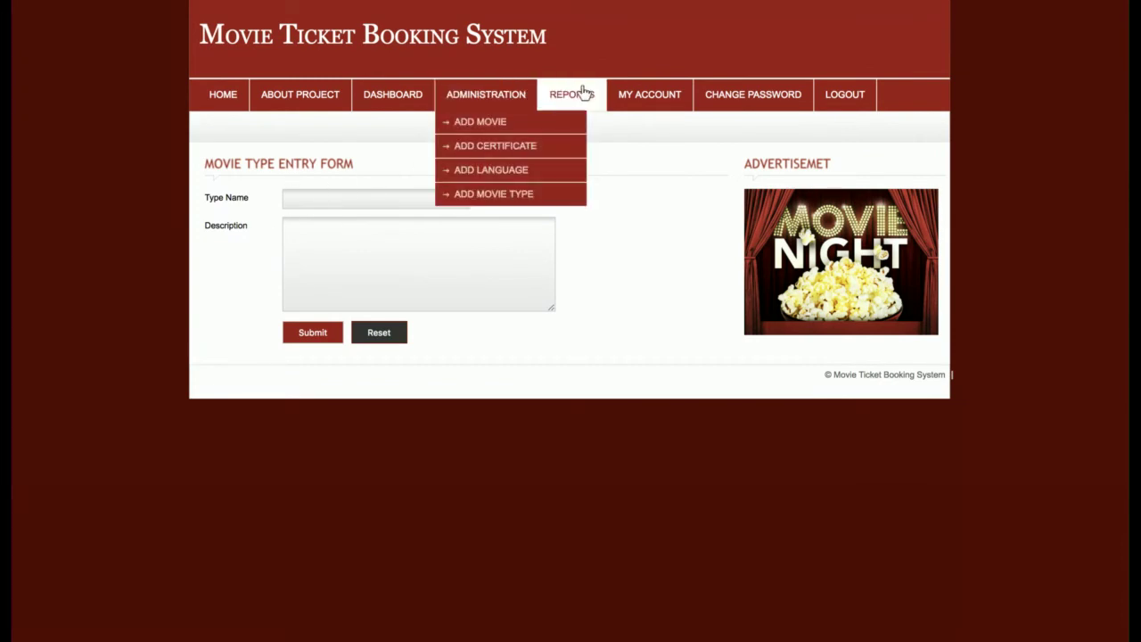
{"action": "mouse_move", "coordinate": [575, 95]}
{"action": "left_click", "coordinate": [589, 123]}
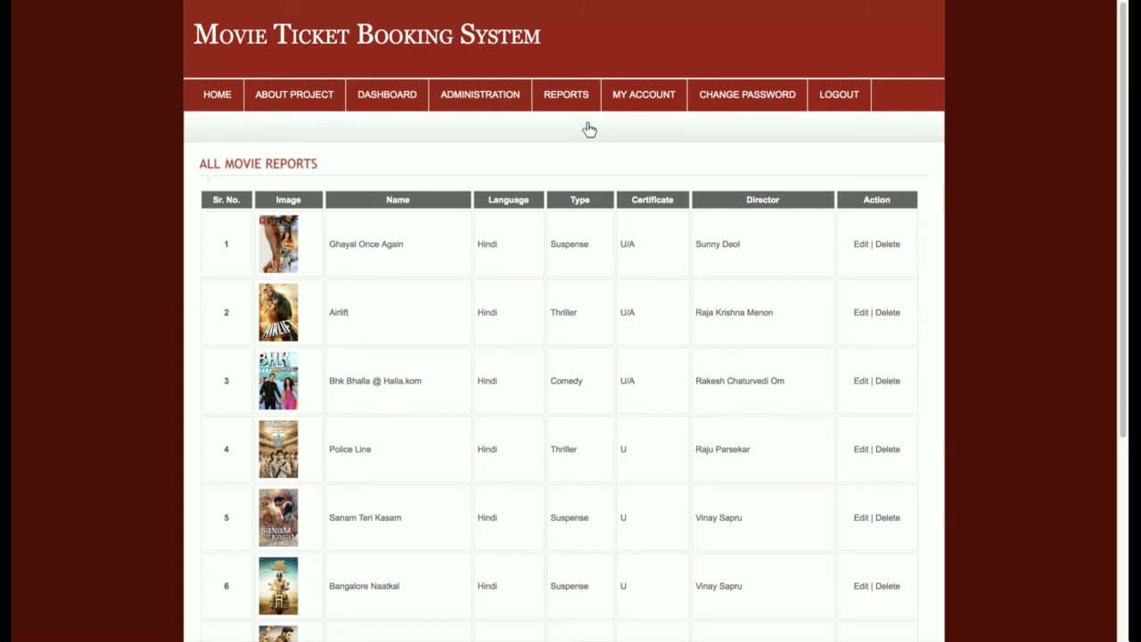
- Open the Airlift movie's edit form and look over its trailer embed code
{"action": "scroll", "coordinate": [596, 185], "scroll_direction": "down", "scroll_amount": 3}
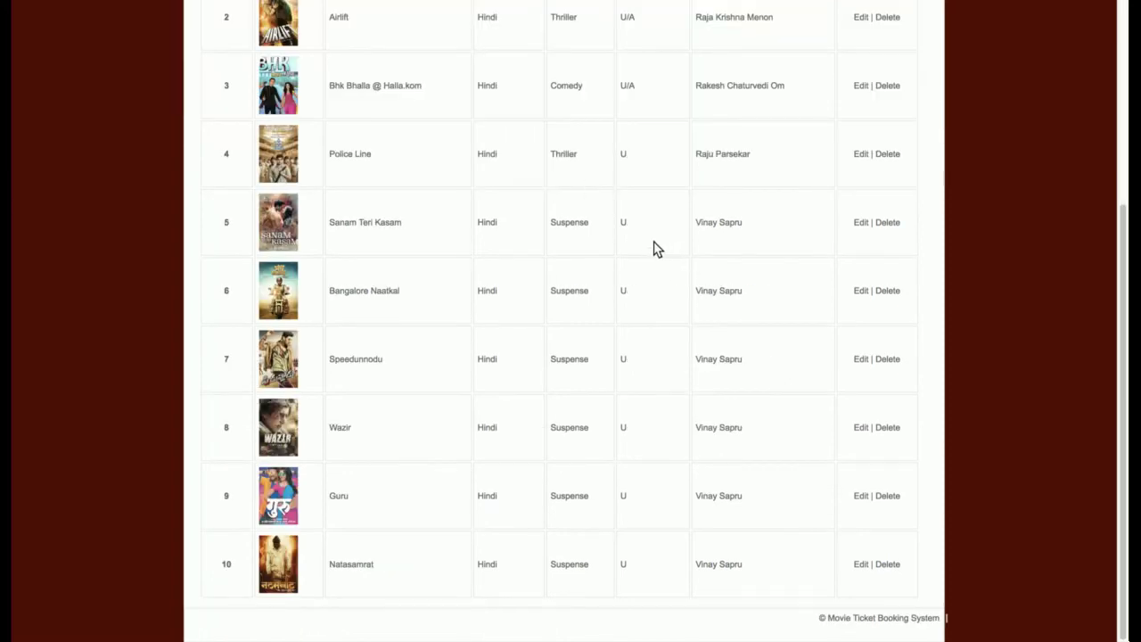
{"action": "scroll", "coordinate": [507, 242], "scroll_direction": "up", "scroll_amount": 5}
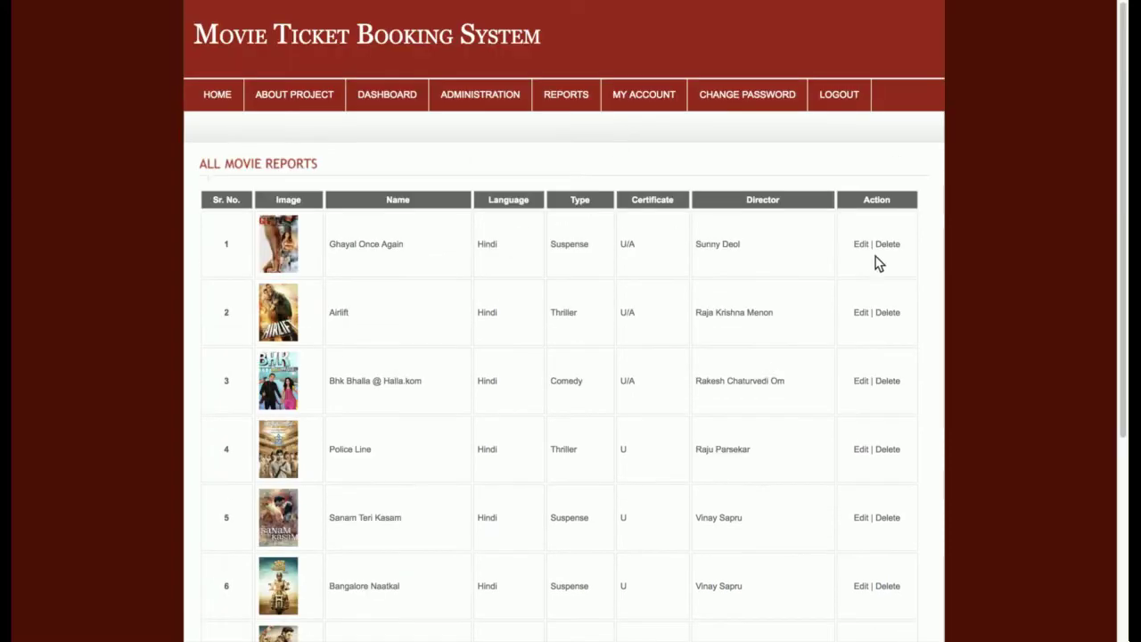
{"action": "left_click", "coordinate": [867, 317]}
{"action": "scroll", "coordinate": [624, 326], "scroll_direction": "down", "scroll_amount": 1}
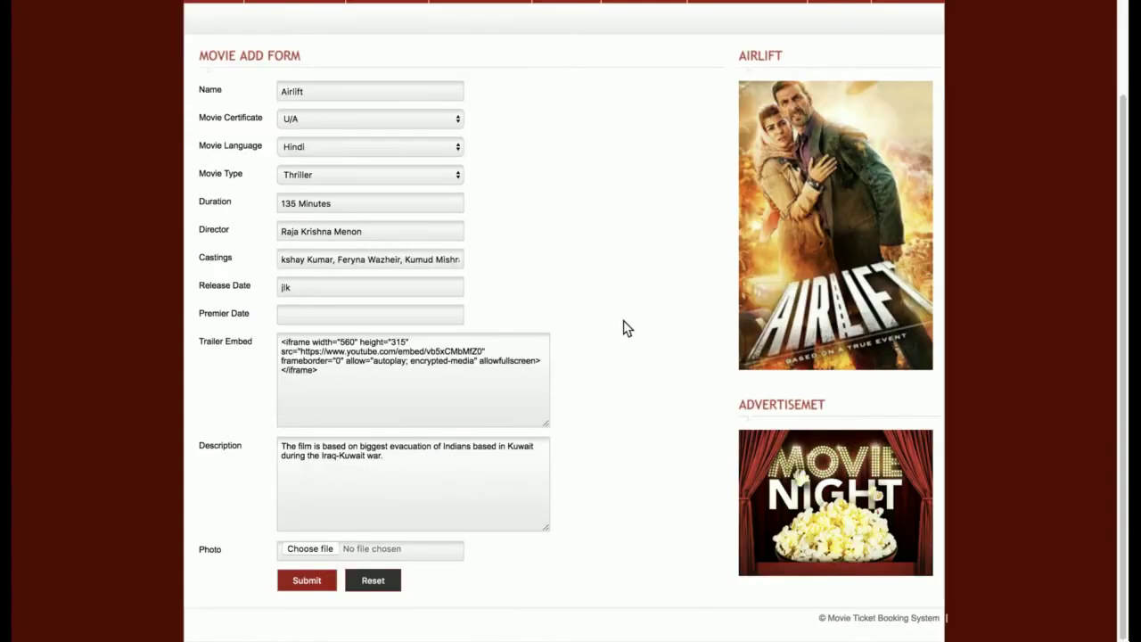
{"action": "left_click_drag", "start_coordinate": [392, 400], "coordinate": [249, 349]}
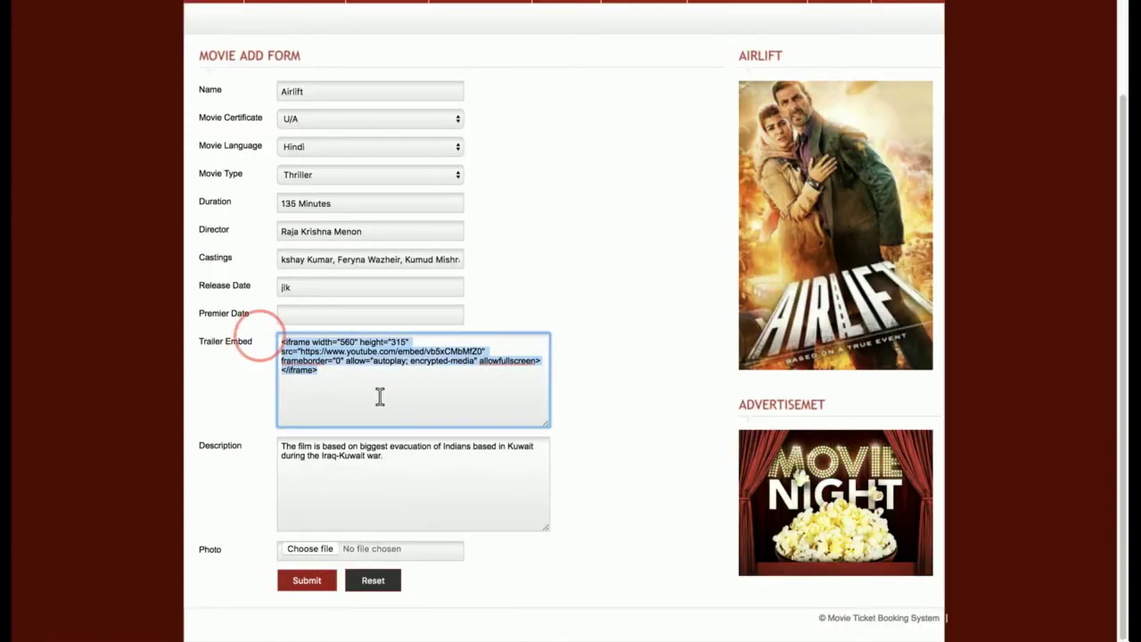
{"action": "left_click", "coordinate": [581, 285]}
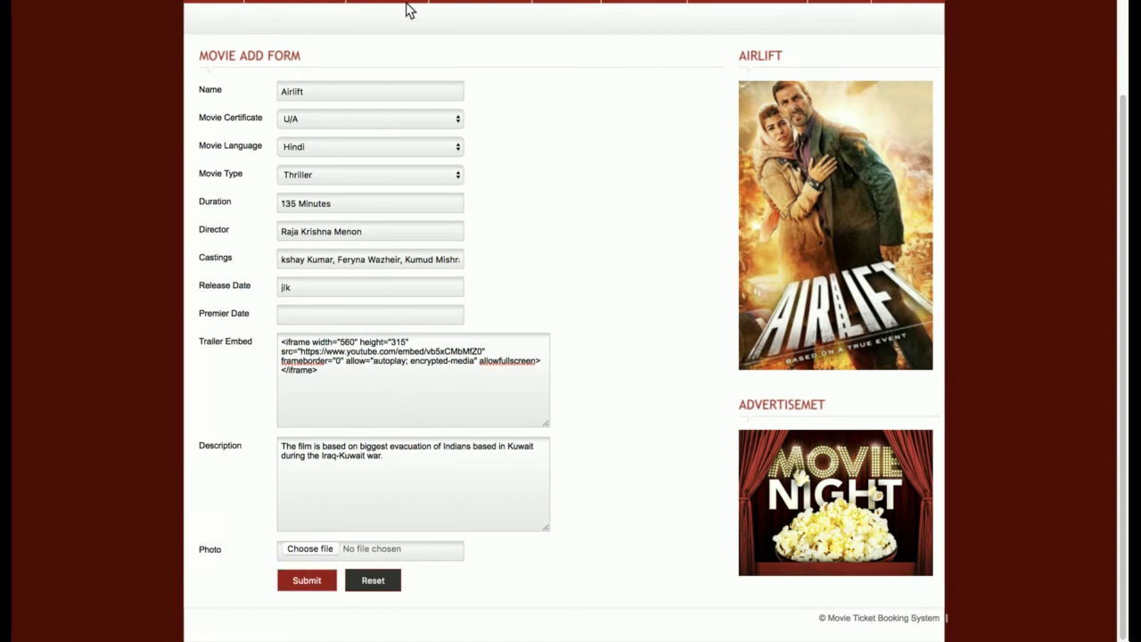
- Set Airlift's premier date to 22 April 2018 and submit the record
{"action": "left_click", "coordinate": [299, 580]}
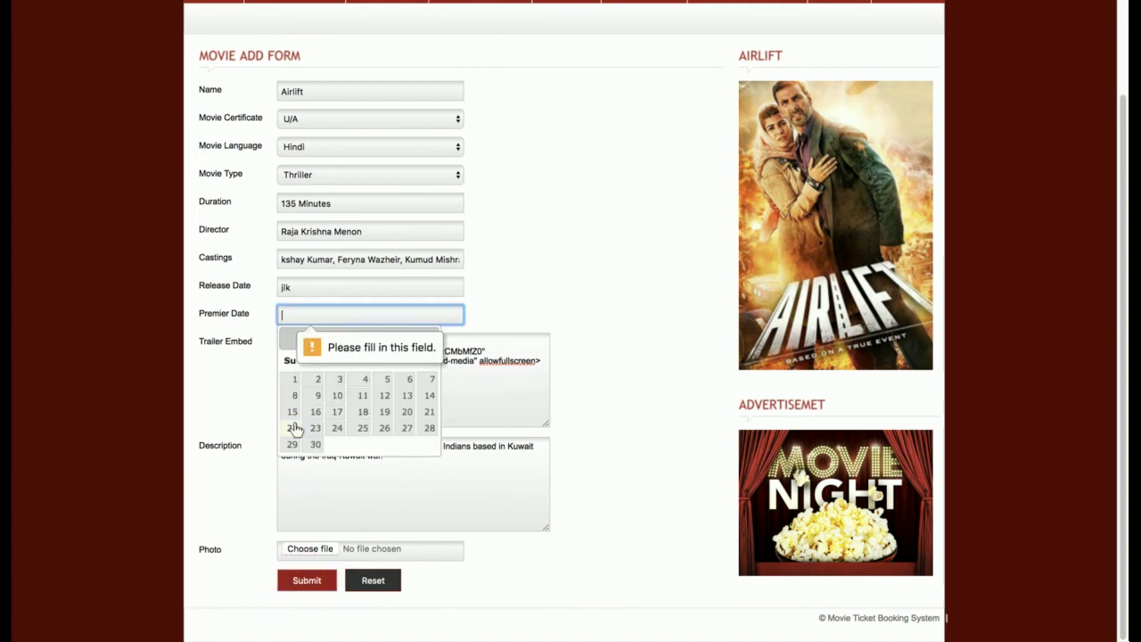
{"action": "left_click", "coordinate": [294, 428]}
{"action": "left_click", "coordinate": [306, 578]}
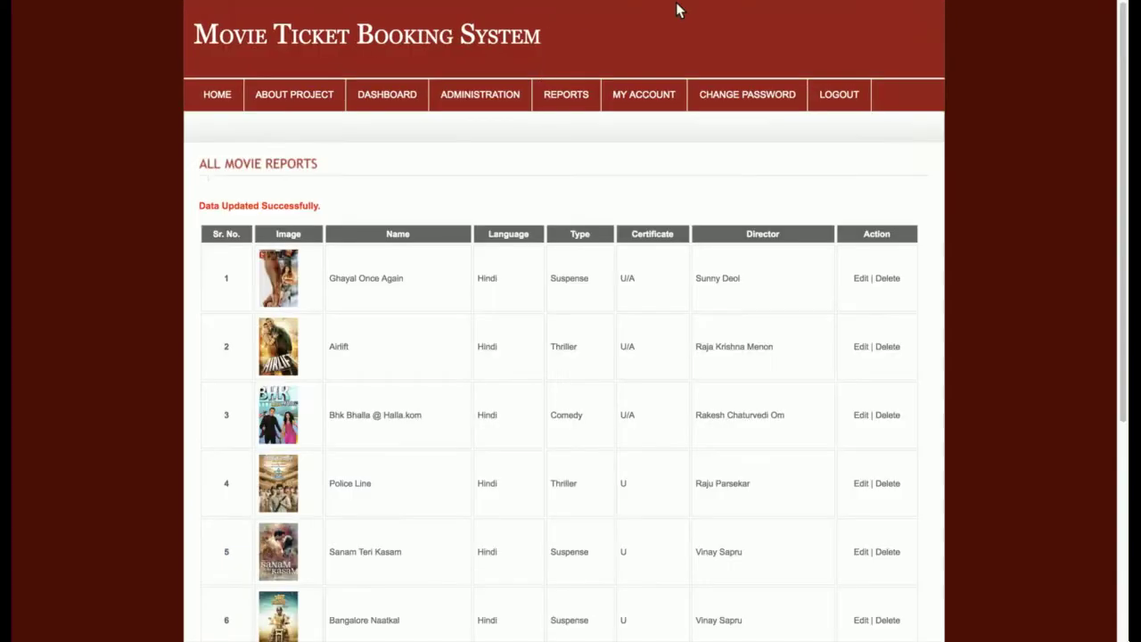
- Resave the S certificate unchanged from the Certificate Report
{"action": "mouse_move", "coordinate": [566, 98]}
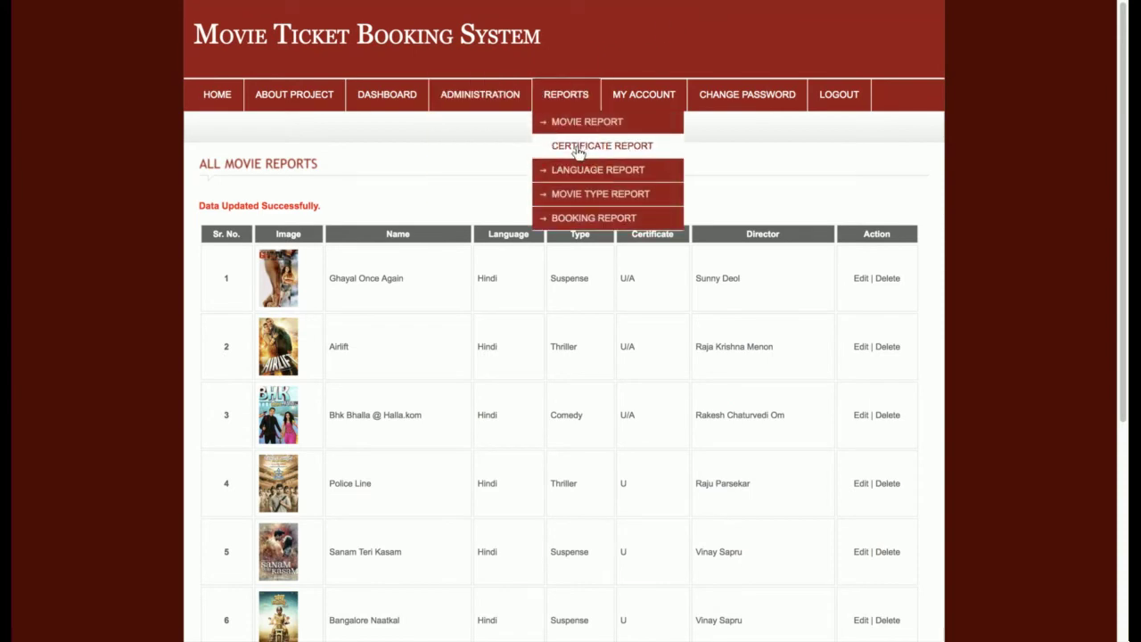
{"action": "left_click", "coordinate": [578, 150]}
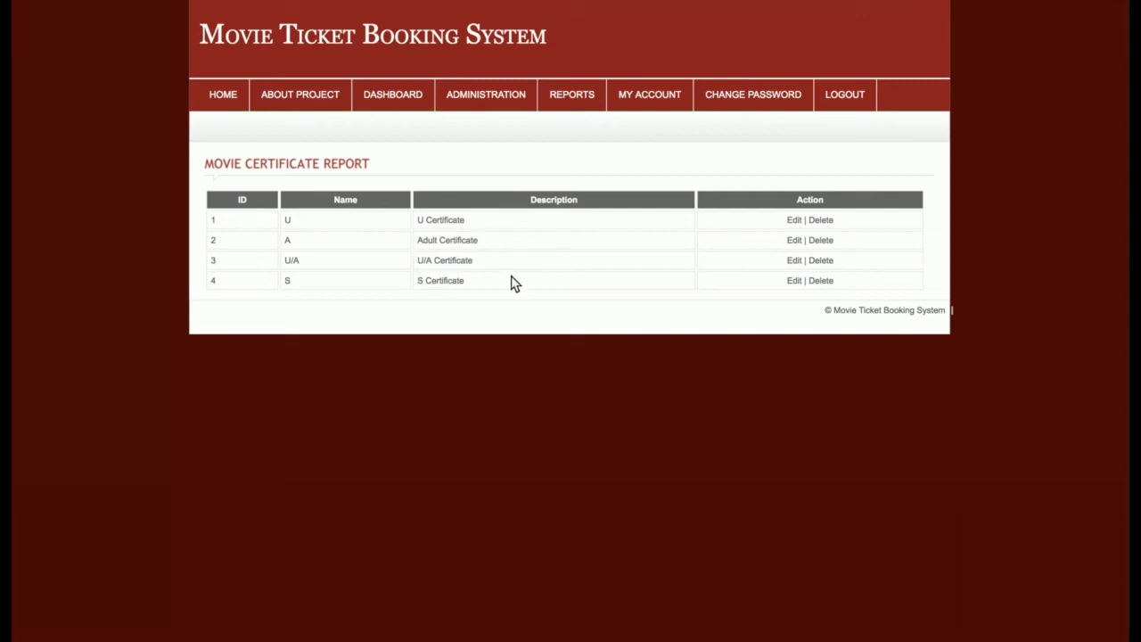
{"action": "left_click", "coordinate": [794, 281]}
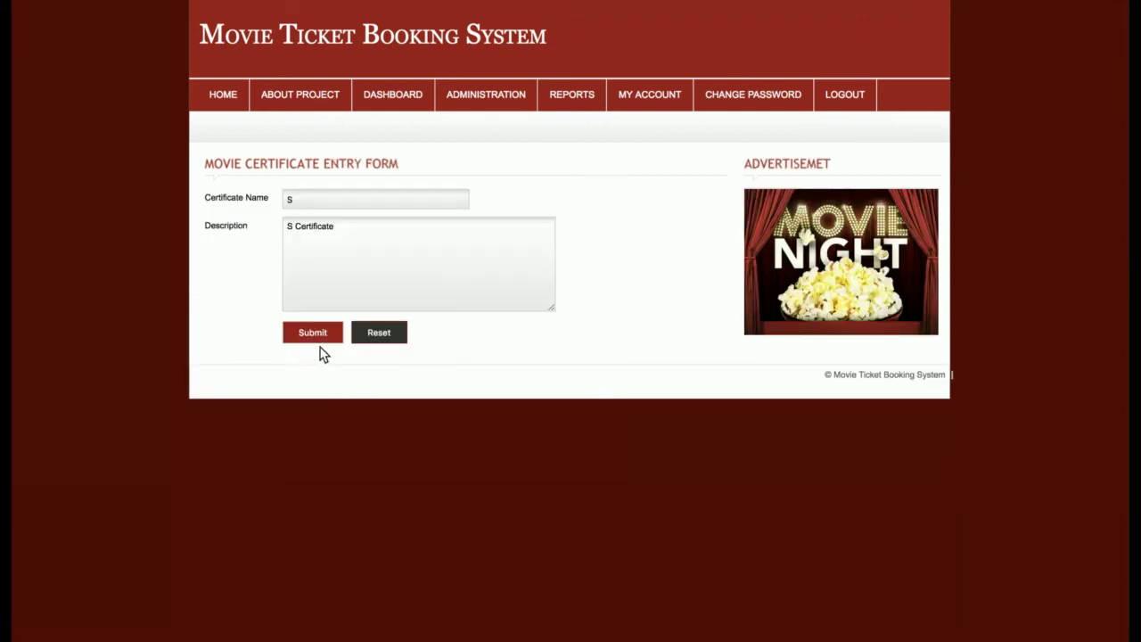
{"action": "left_click", "coordinate": [317, 337]}
- View the Language Report, then resave the Drama movie type unchanged
{"action": "mouse_move", "coordinate": [576, 102]}
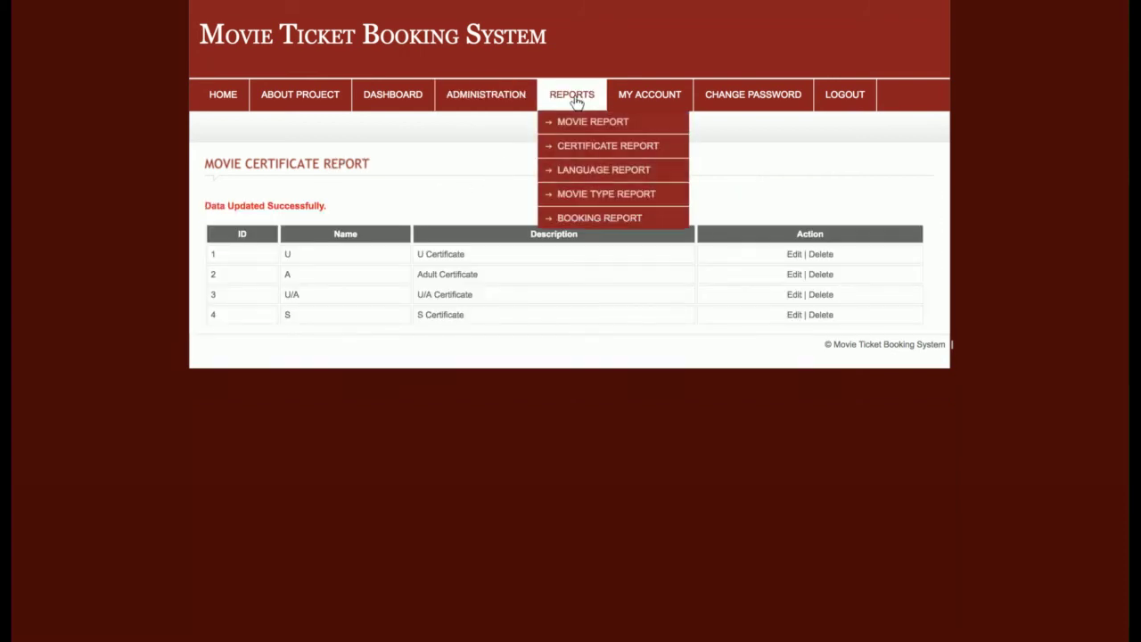
{"action": "left_click", "coordinate": [575, 169]}
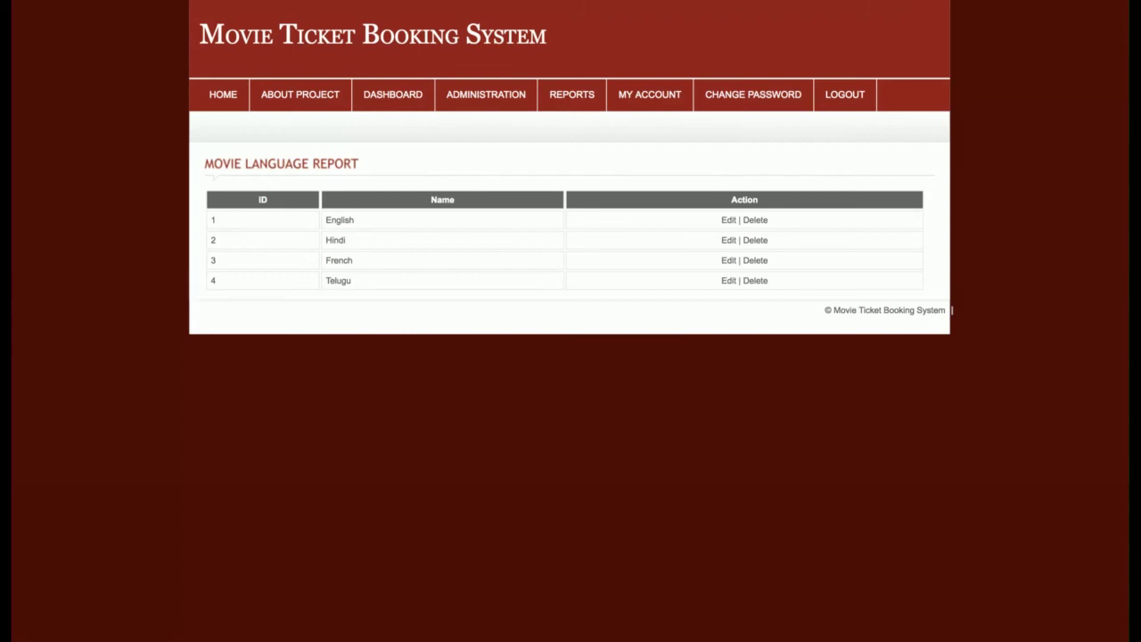
{"action": "mouse_move", "coordinate": [594, 82]}
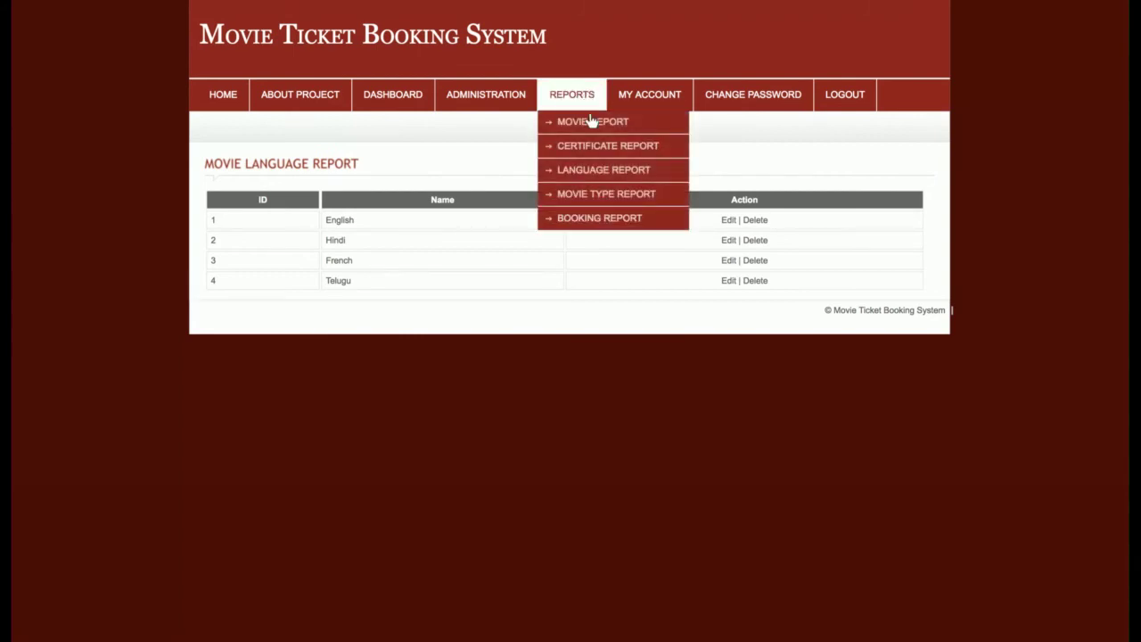
{"action": "left_click", "coordinate": [584, 194]}
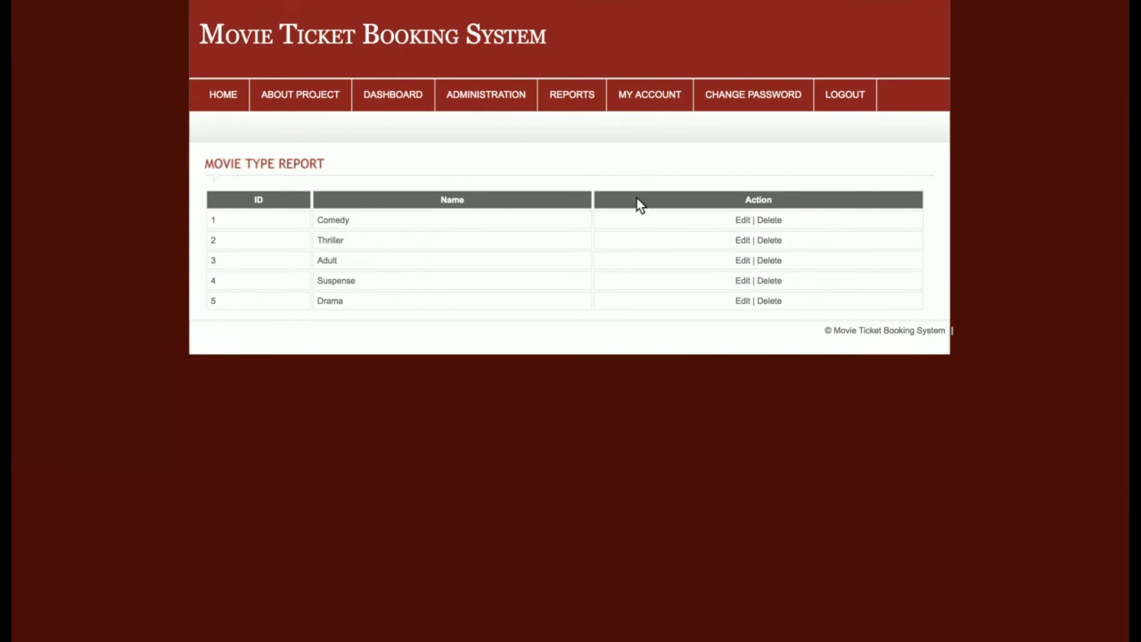
{"action": "left_click", "coordinate": [736, 303]}
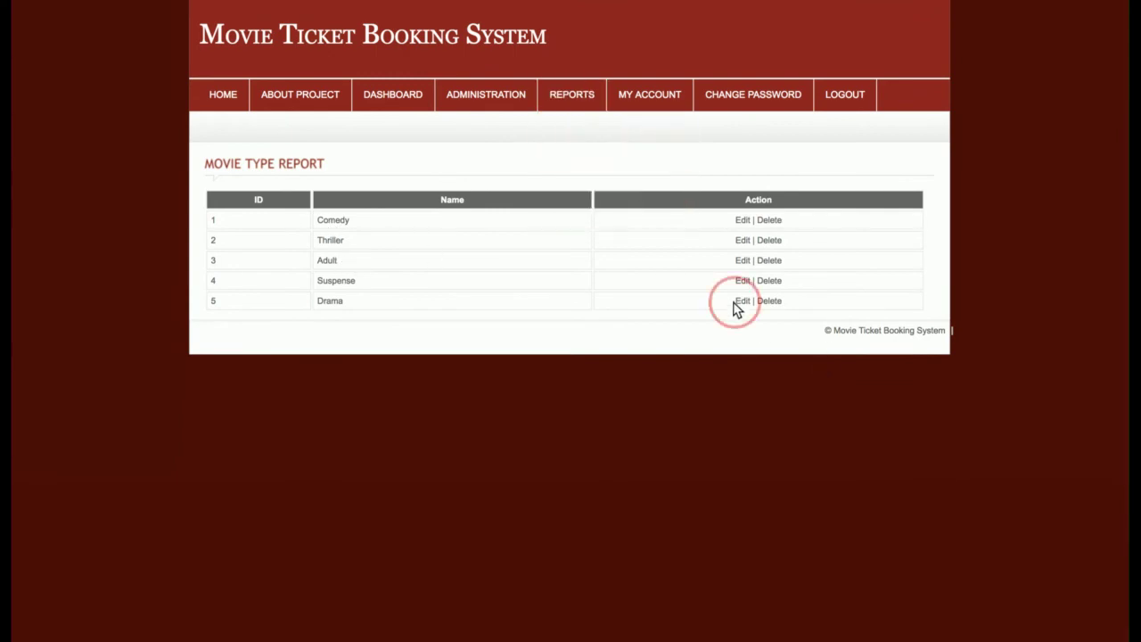
{"action": "left_click", "coordinate": [316, 334]}
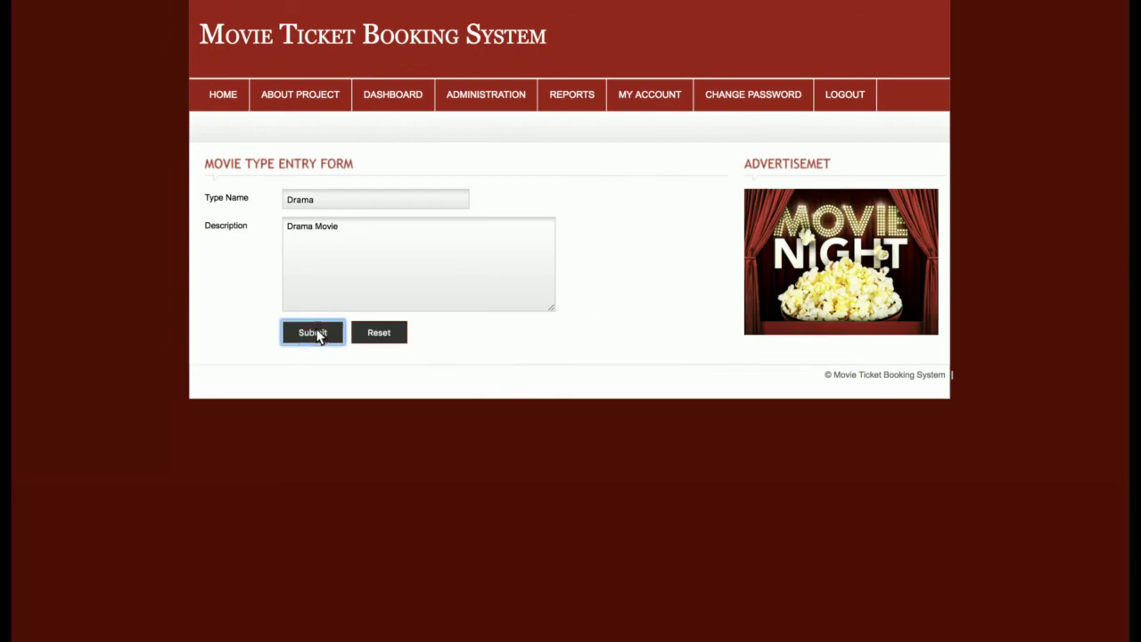
- Open the Booking Report and view one customer's booking receipt
{"action": "mouse_move", "coordinate": [578, 100]}
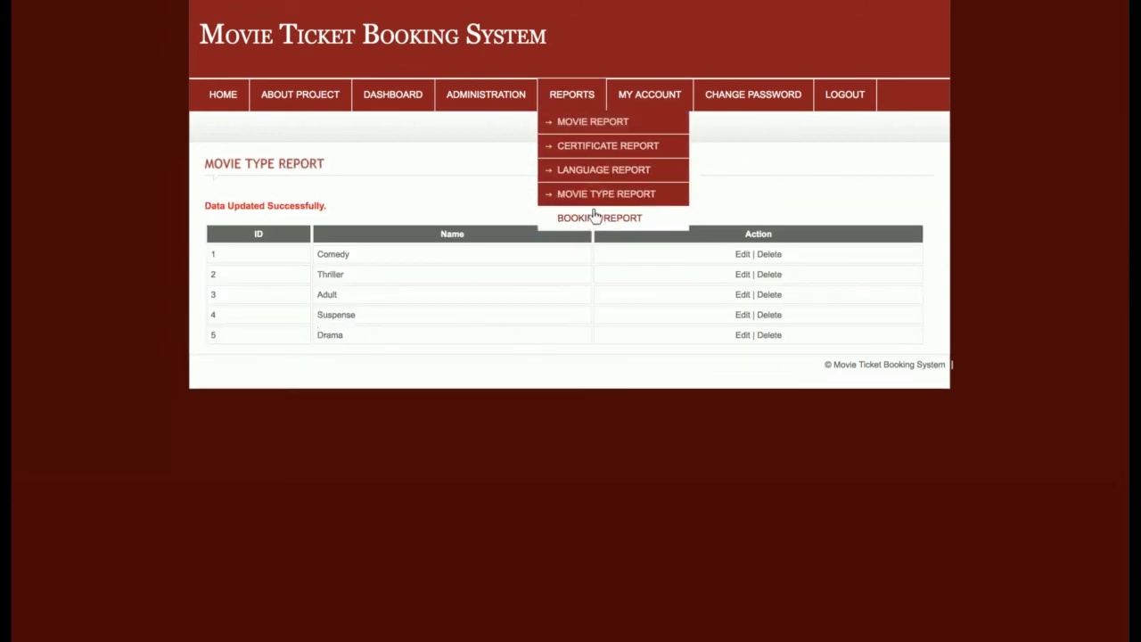
{"action": "left_click", "coordinate": [596, 217]}
{"action": "scroll", "coordinate": [614, 334], "scroll_direction": "down", "scroll_amount": 3}
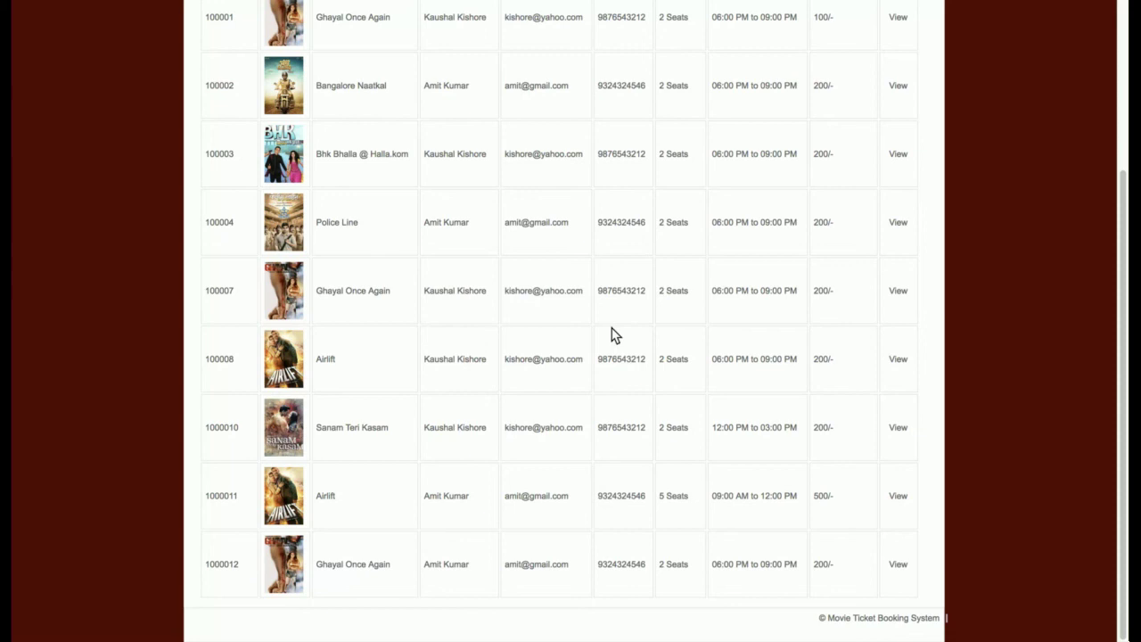
{"action": "scroll", "coordinate": [887, 332], "scroll_direction": "up", "scroll_amount": 1}
{"action": "left_click", "coordinate": [896, 321]}
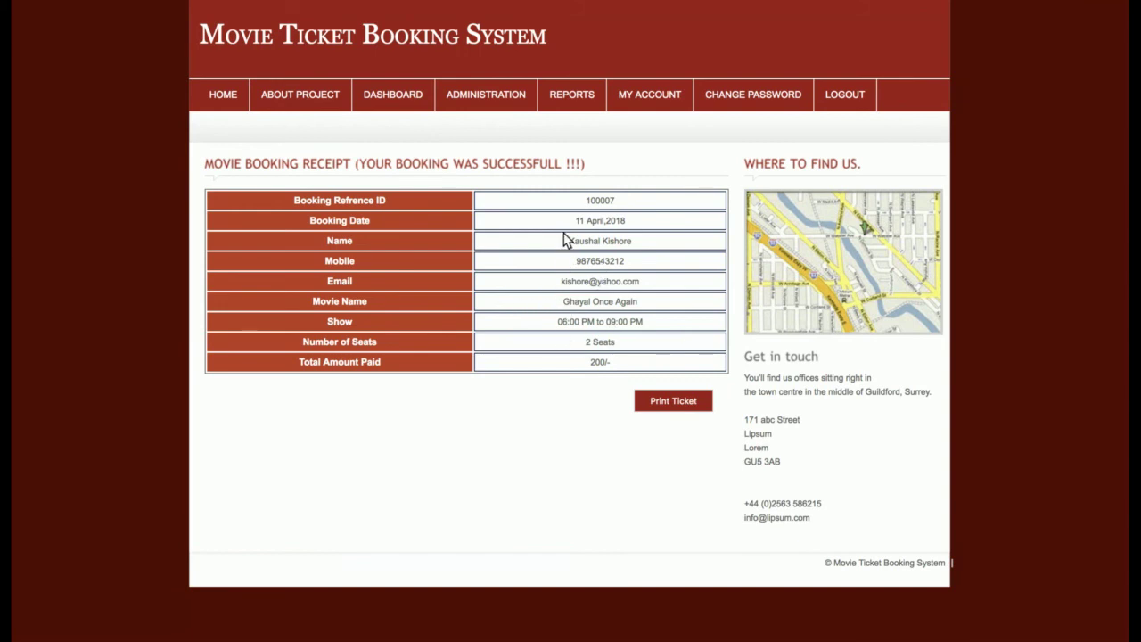
{"action": "left_click_drag", "start_coordinate": [576, 228], "coordinate": [692, 217]}
{"action": "left_click", "coordinate": [591, 361]}
- Log out of the admin account and return to the public home page
{"action": "left_click", "coordinate": [669, 99]}
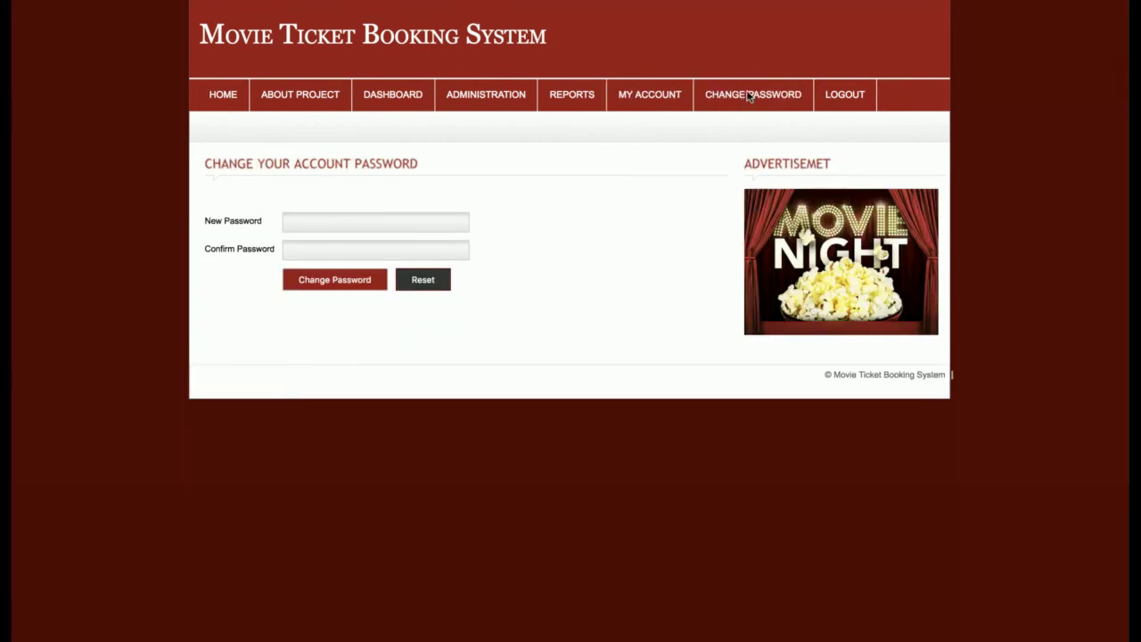
{"action": "left_click", "coordinate": [832, 96]}
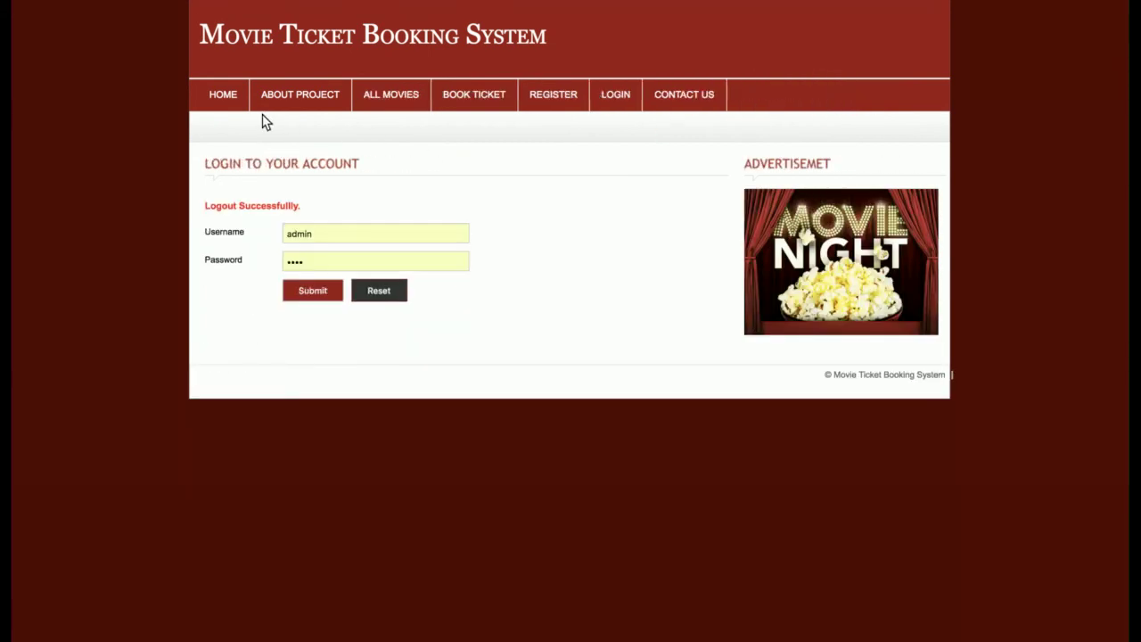
{"action": "left_click", "coordinate": [222, 96]}
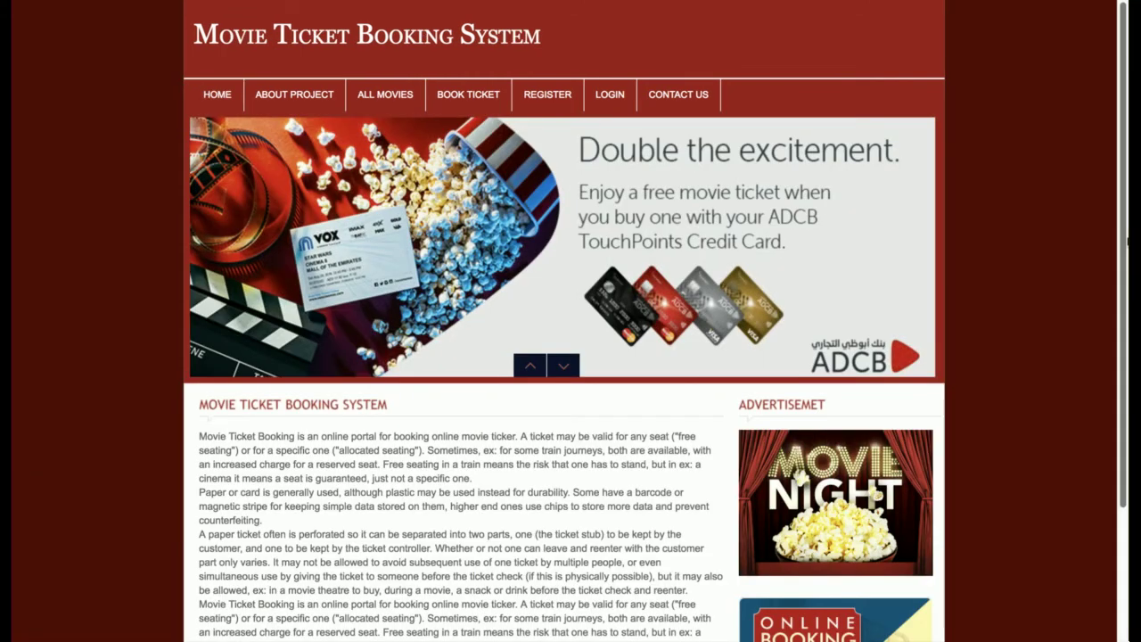